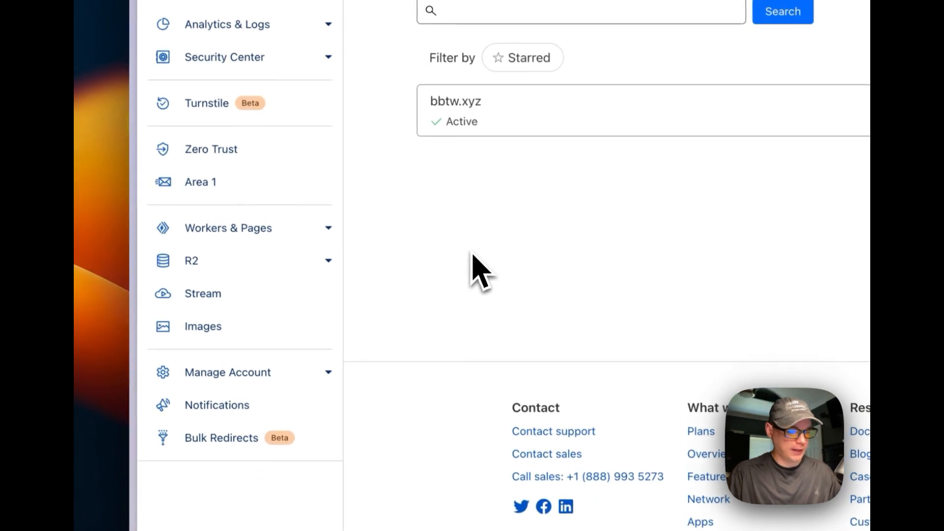
- Open the Zero Trust overview and check the note showing 1 of 50 users used
scroll(457, 285, "down", 2)
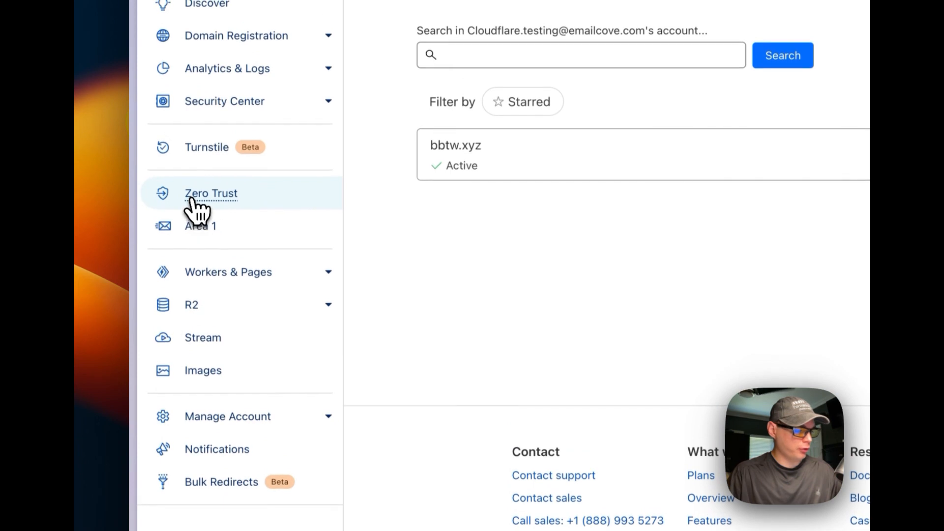
left_click(195, 194)
scroll(490, 281, "up", 3)
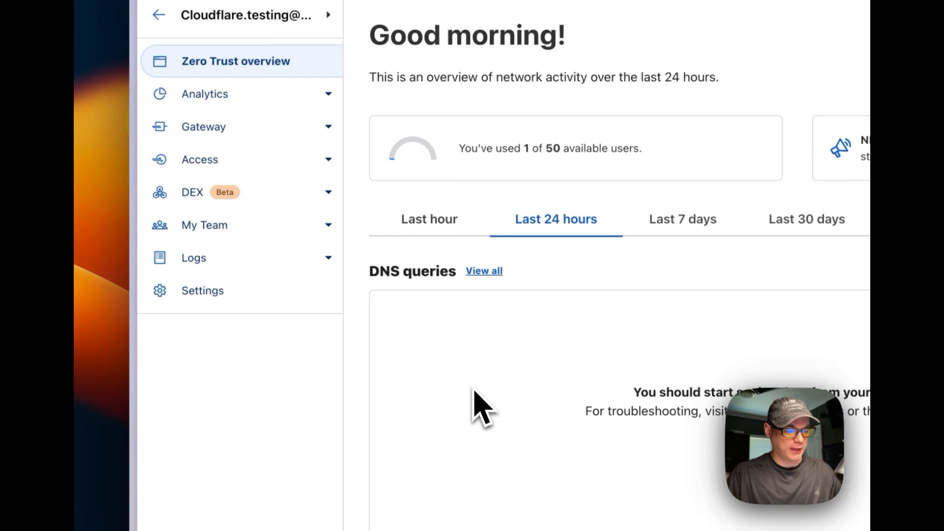
left_click_drag(461, 146, 880, 143)
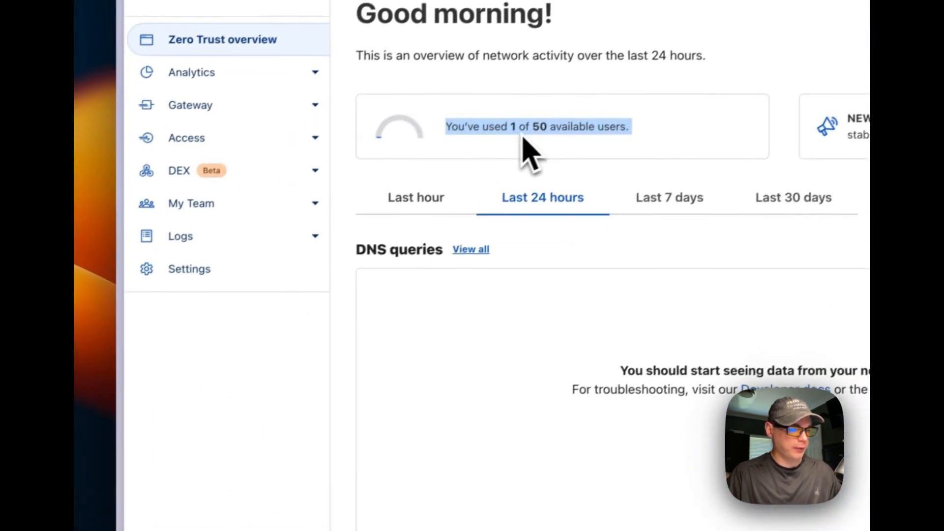
left_click(450, 344)
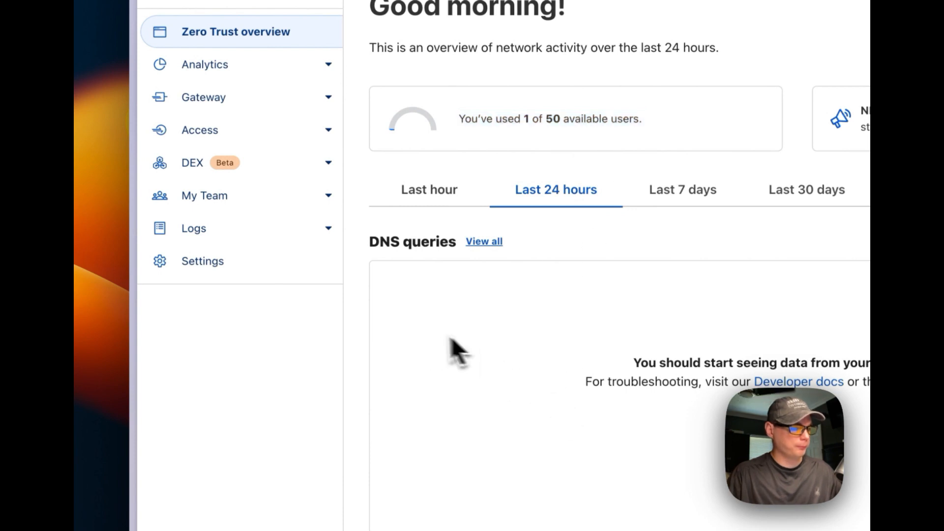
scroll(226, 216, "up", 1)
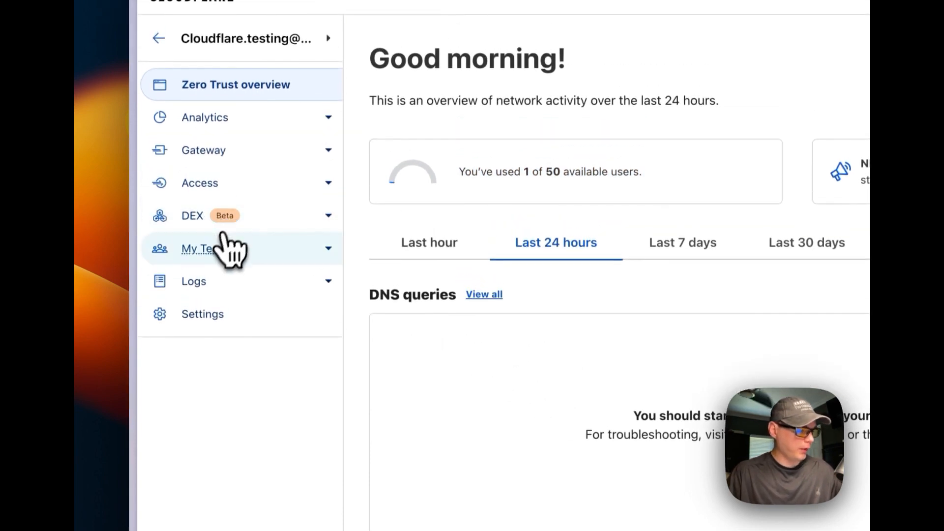
- Under Access > Tunnels, add a tunnel named big-bear-casa and save it
left_click(200, 187)
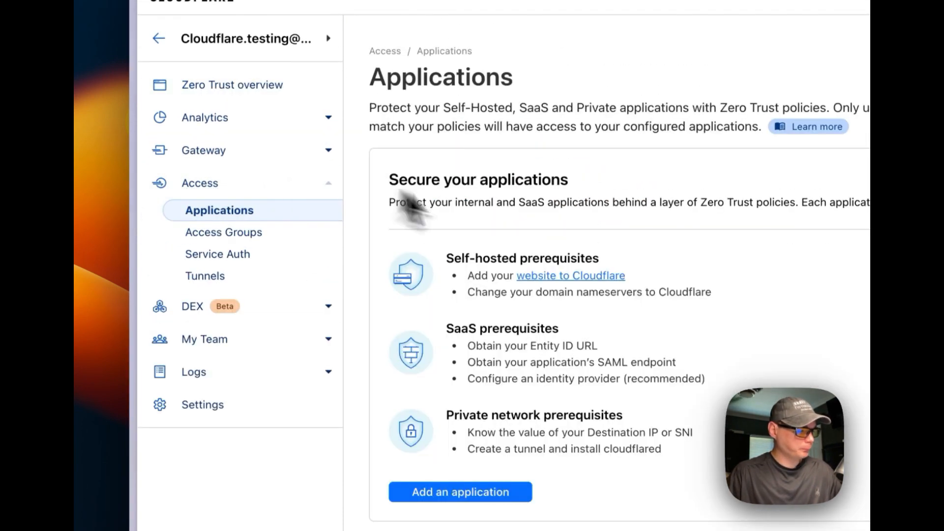
left_click(209, 283)
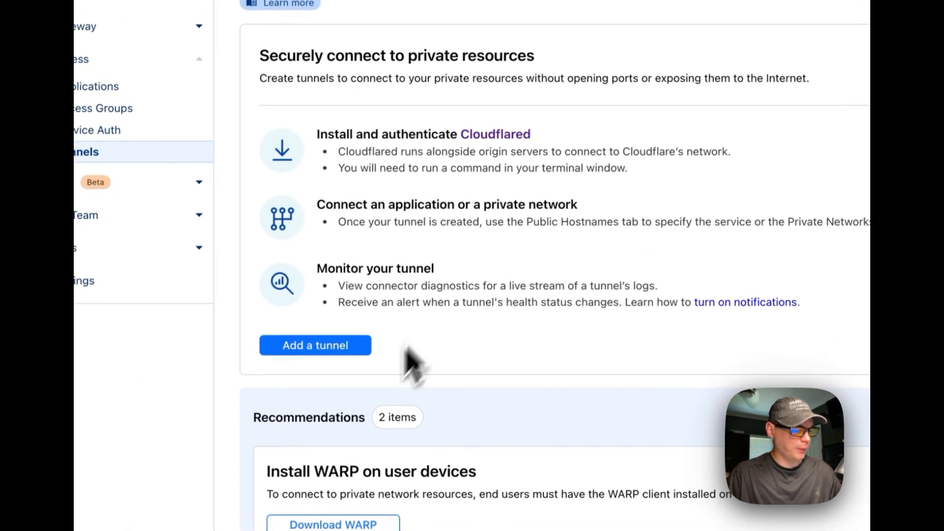
left_click(319, 350)
left_click(291, 252)
type("big-b")
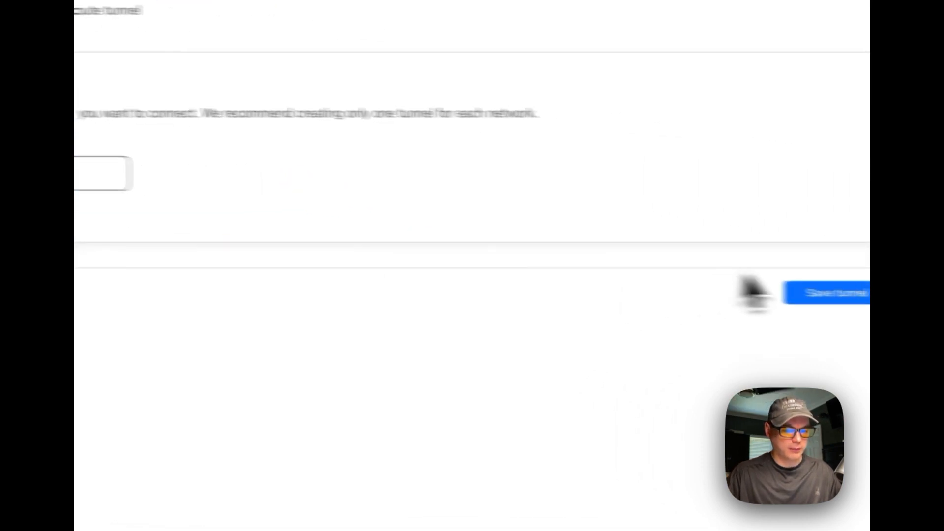
left_click(849, 293)
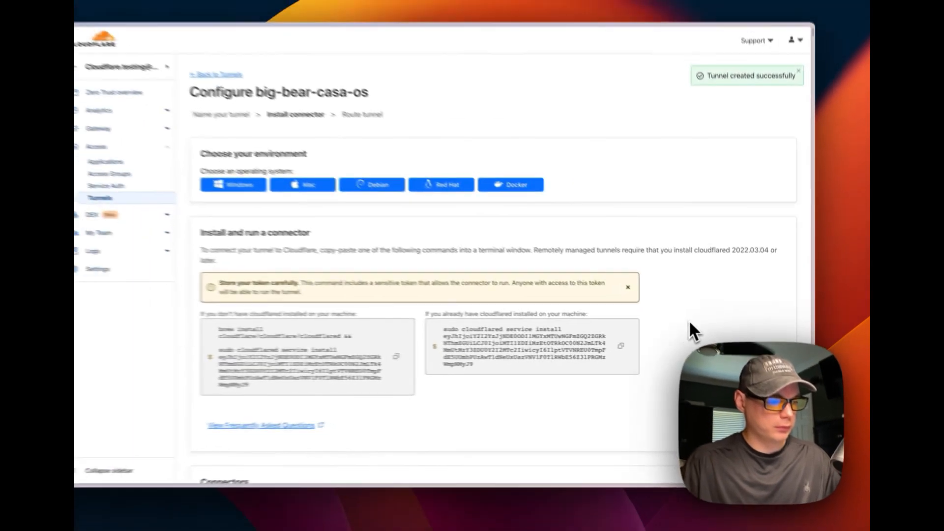
- Copy the connector install command for machines with cloudflared already installed
scroll(497, 300, "down", 5)
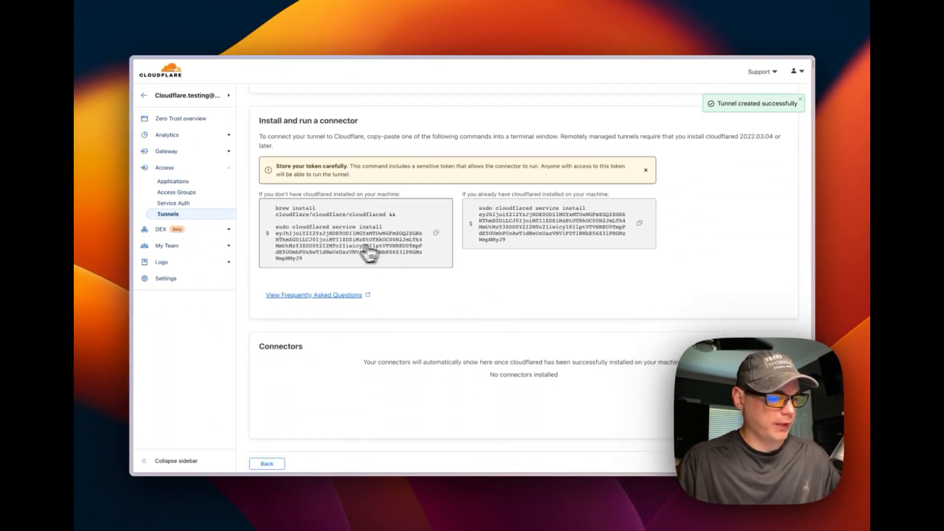
left_click(304, 266)
left_click(503, 227)
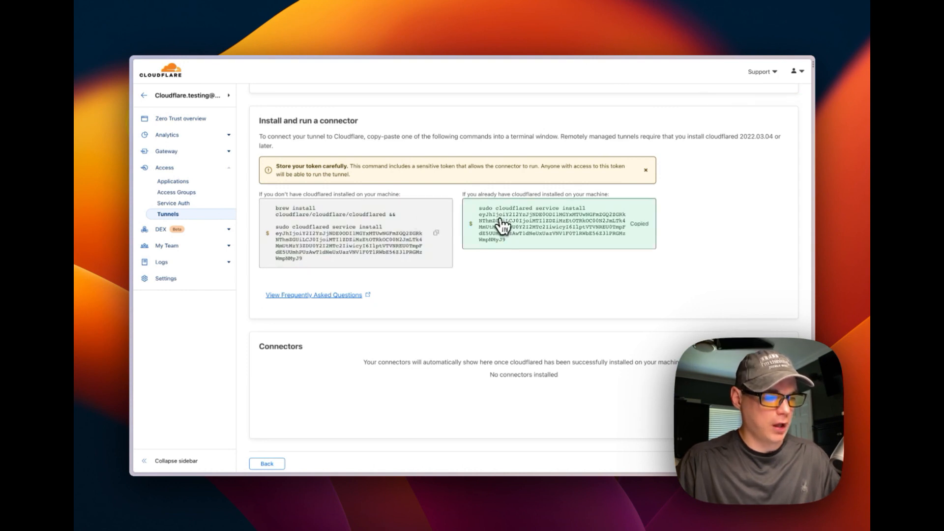
scroll(462, 275, "up", 2)
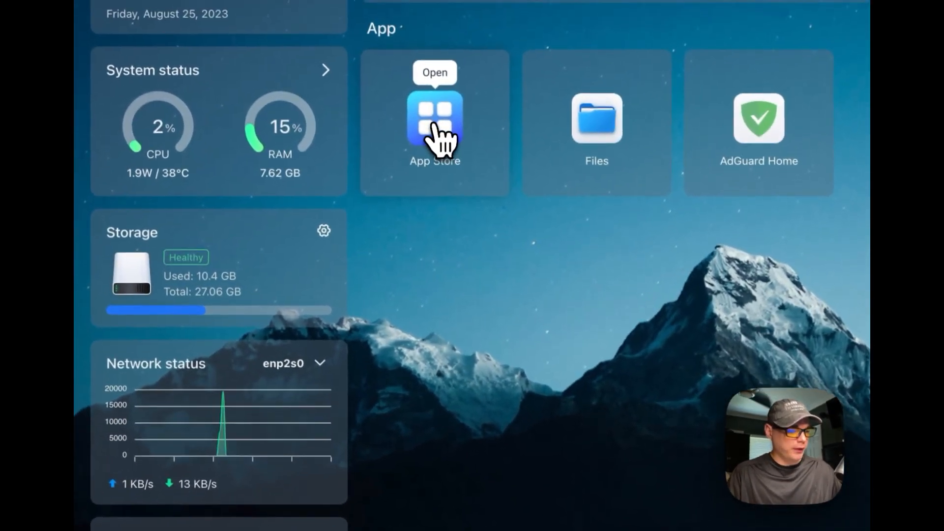
- Find Cloudflared in the CasaOS App Store, open its details and install it
left_click(413, 69)
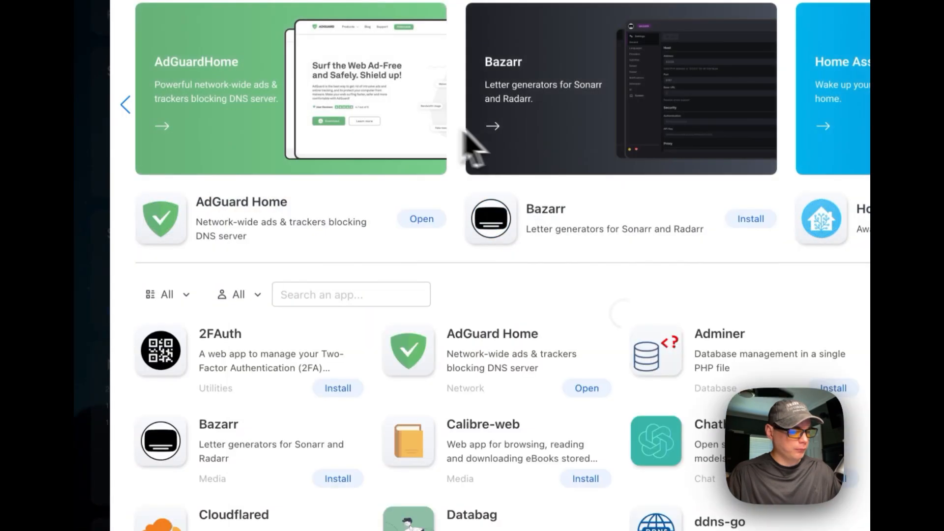
scroll(400, 379, "down", 8)
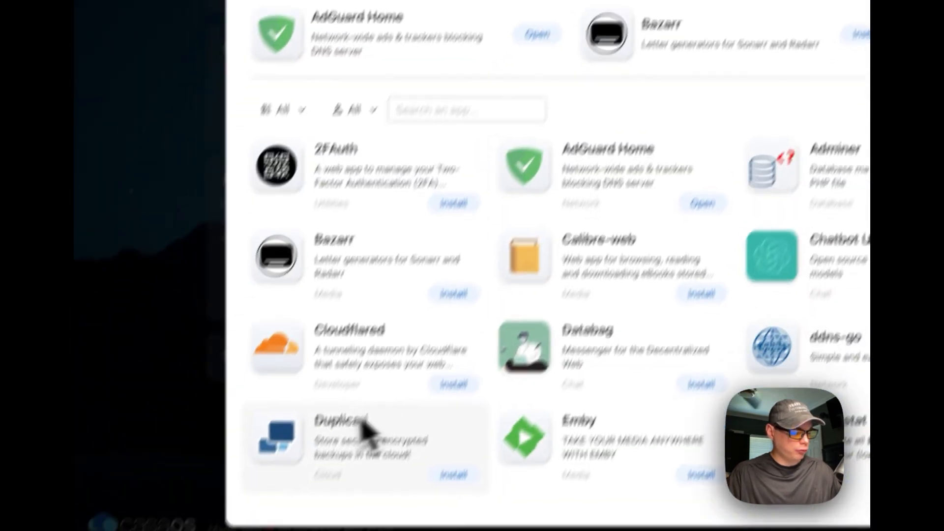
scroll(363, 363, "up", 5)
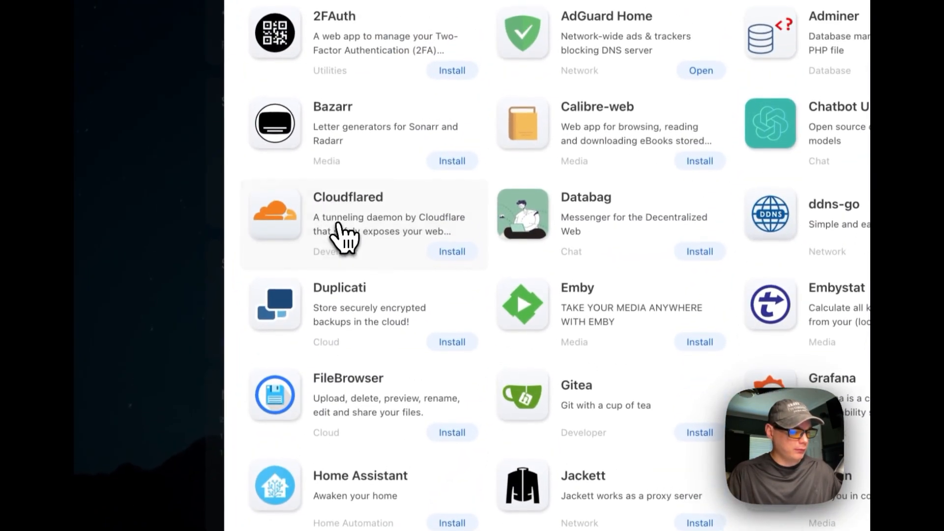
left_click(346, 232)
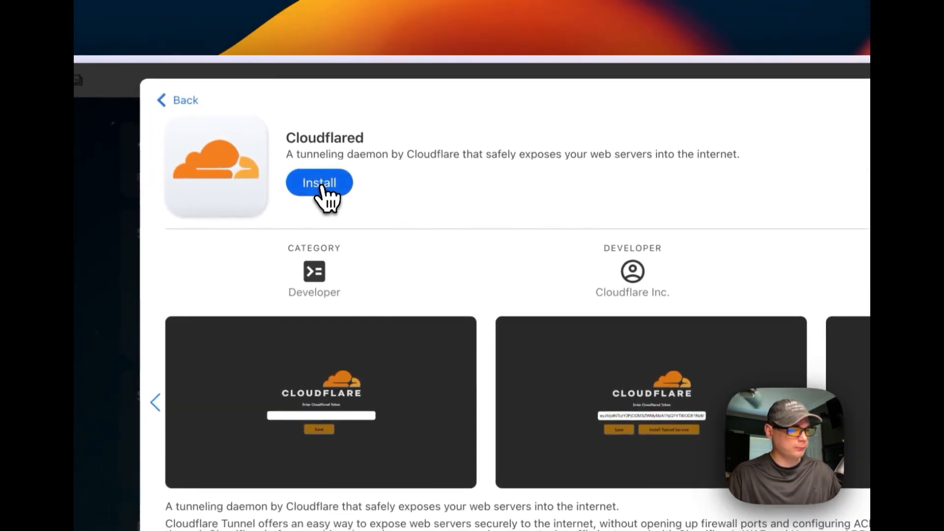
left_click(289, 113)
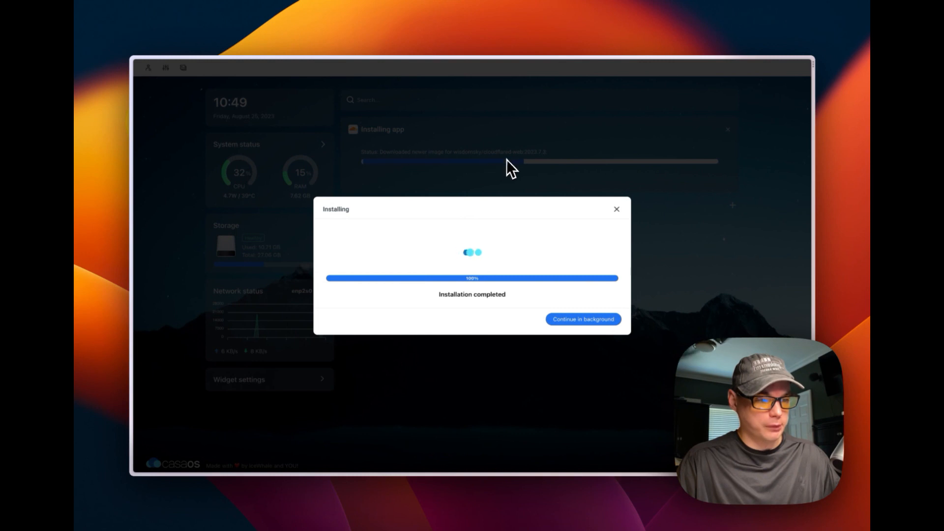
- Dismiss the finished installation and open the Cloudflared app's tunnel-token page
left_click(580, 318)
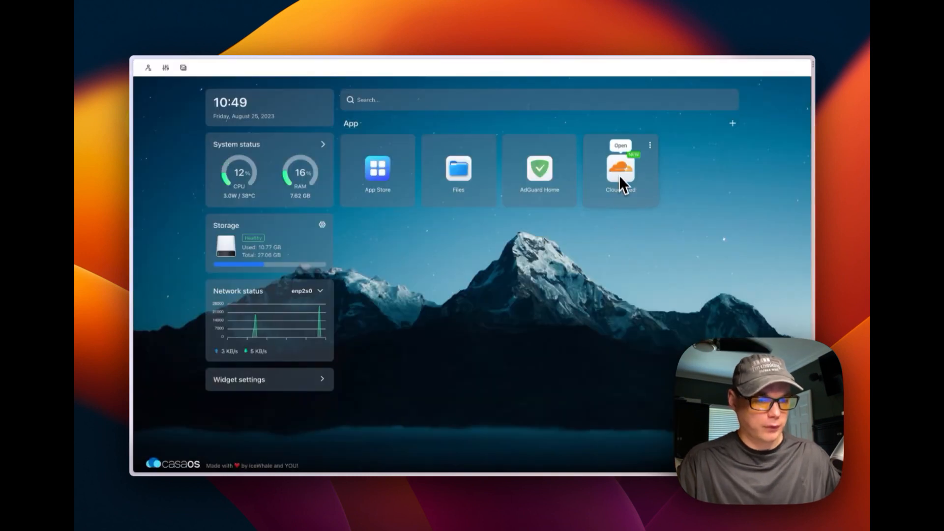
left_click(624, 171)
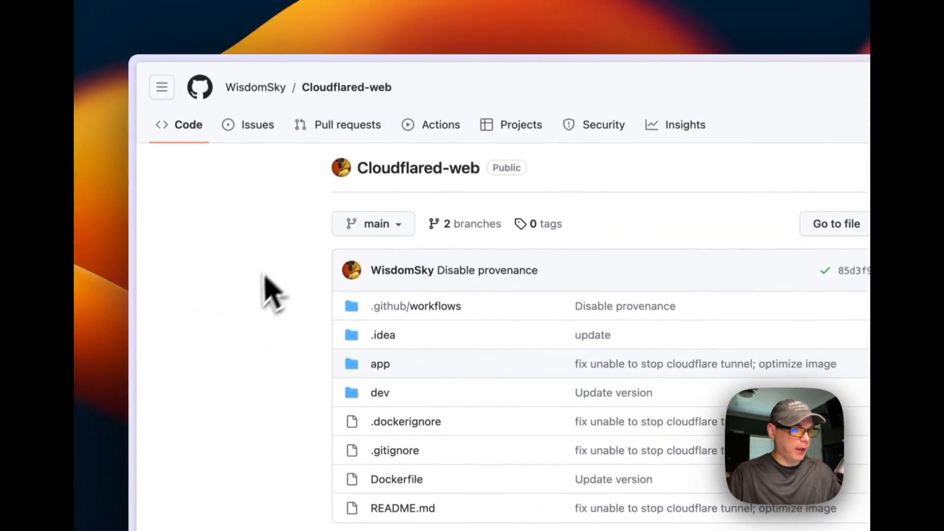
- Skim the Cloudflared-web README, then open the repository's app folder
scroll(252, 311, "down", 3)
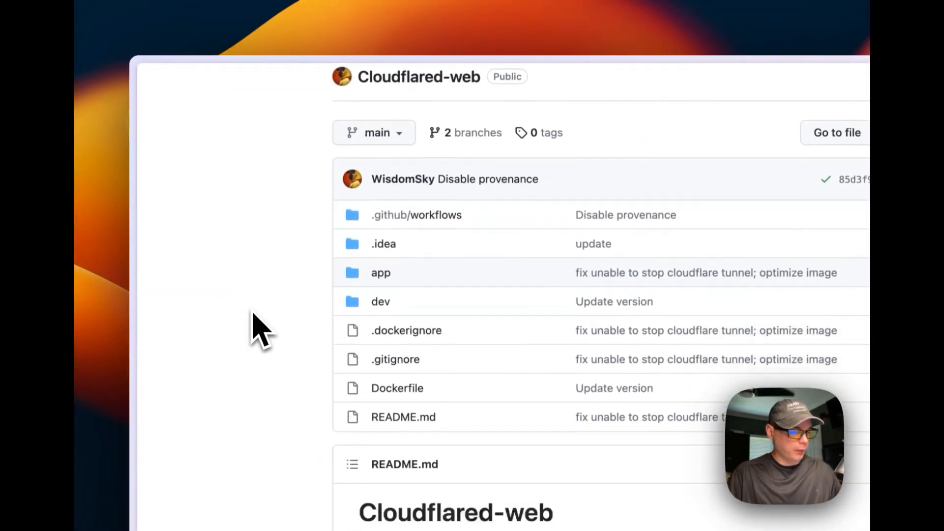
scroll(252, 311, "up", 3)
scroll(396, 160, "down", 1)
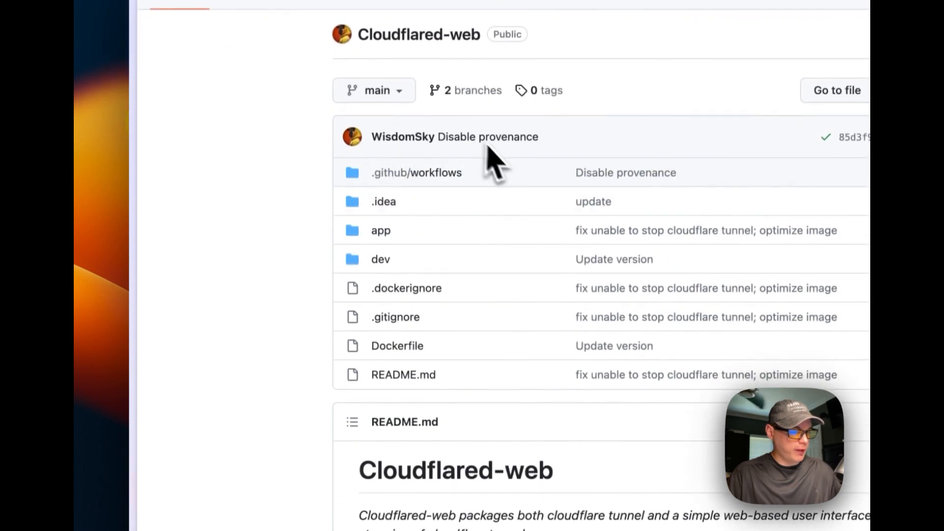
scroll(413, 231, "down", 7)
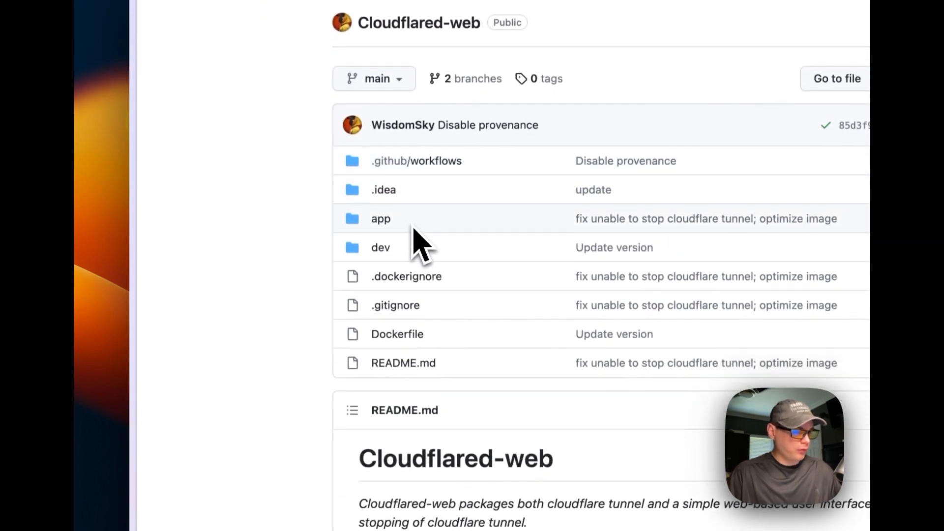
scroll(463, 369, "down", 6)
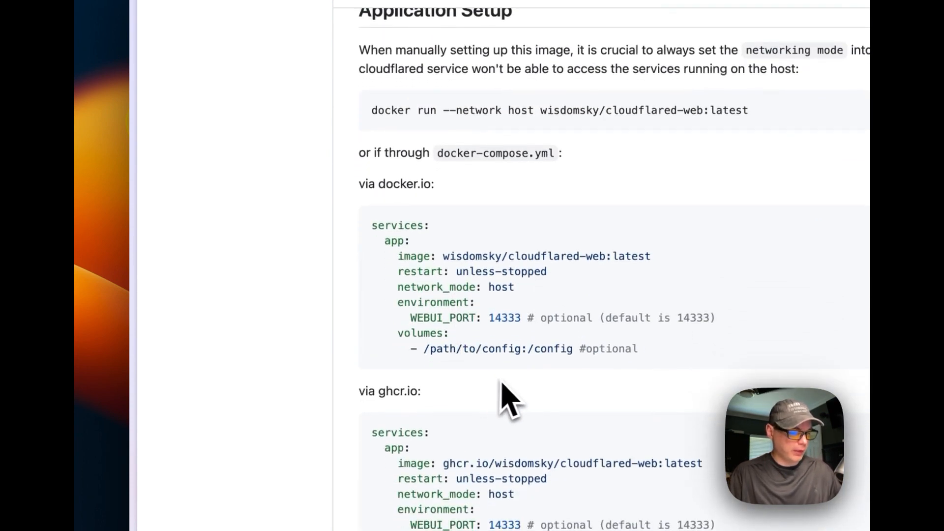
scroll(509, 385, "down", 8)
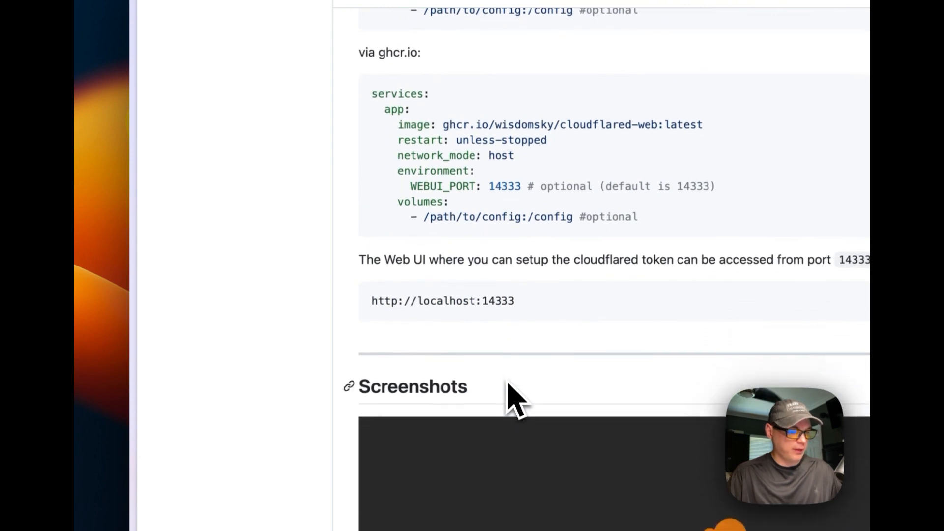
scroll(516, 401, "down", 8)
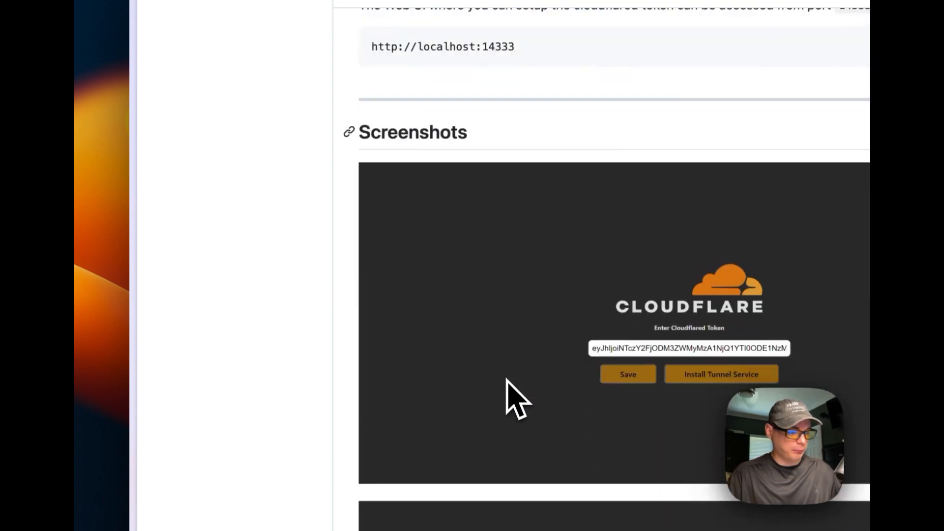
scroll(507, 381, "down", 15)
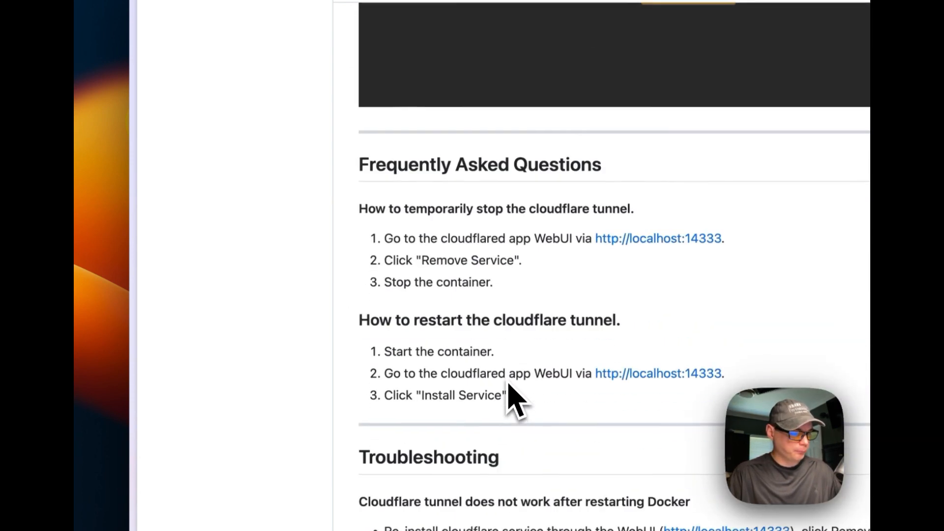
scroll(509, 385, "up", 15)
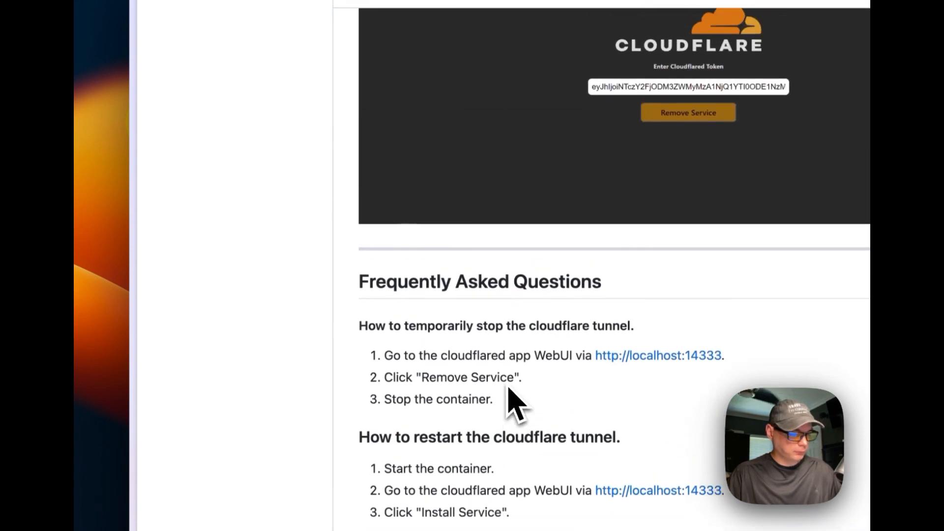
scroll(507, 386, "up", 18)
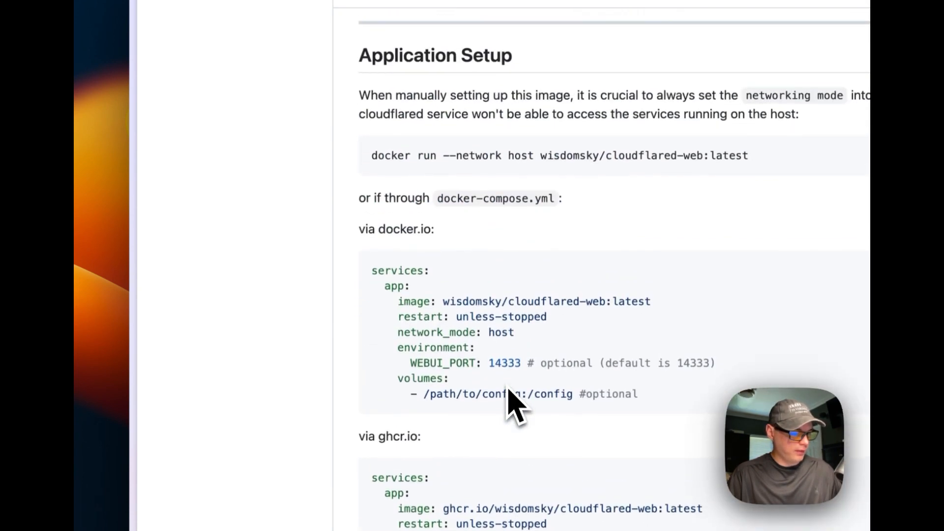
scroll(406, 413, "up", 3)
scroll(441, 415, "down", 3)
scroll(443, 400, "up", 6)
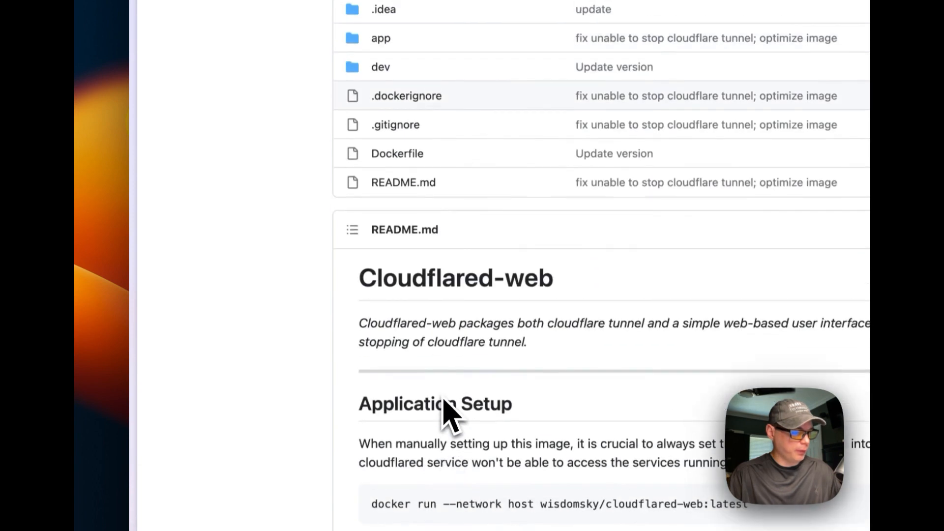
scroll(408, 231, "up", 3)
left_click(391, 226)
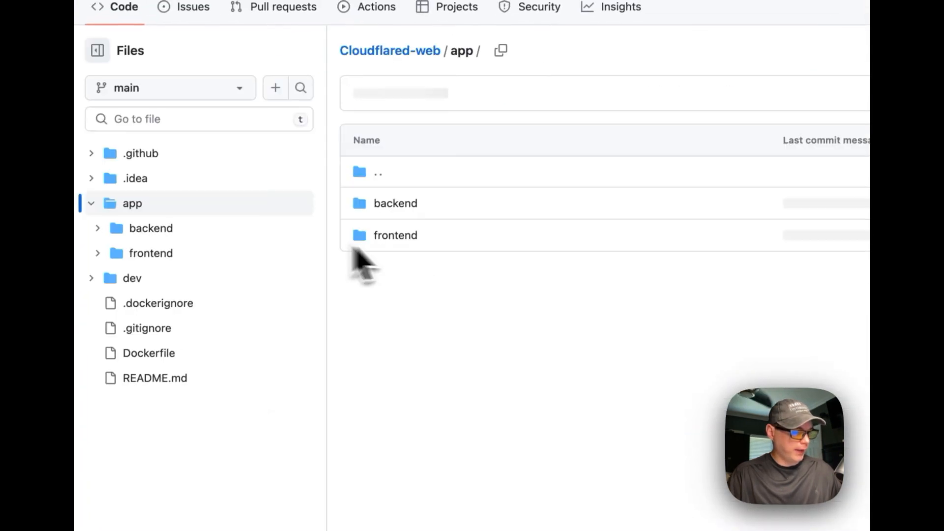
- Read through backend/app.js, noting the node-cloudflared-tunnel import and tunnel-started log message
left_click(392, 206)
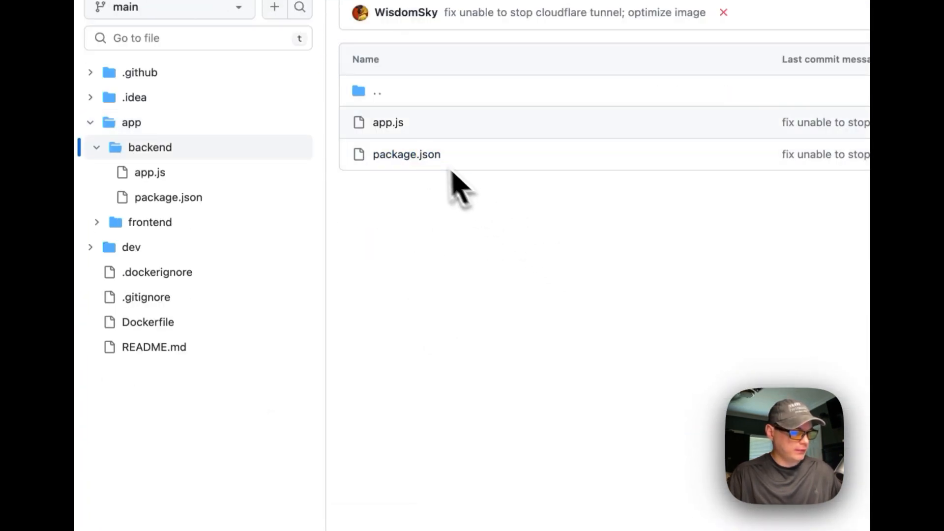
left_click(394, 127)
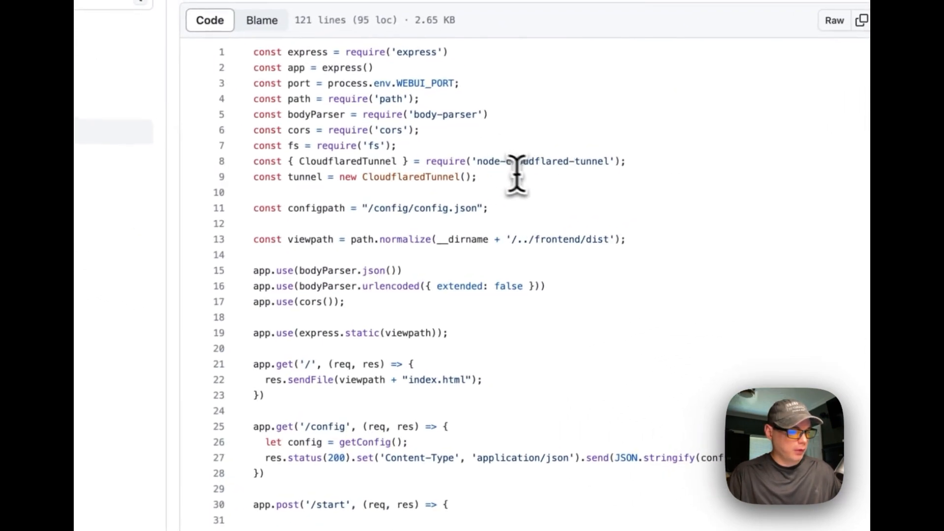
left_click_drag(566, 146, 698, 147)
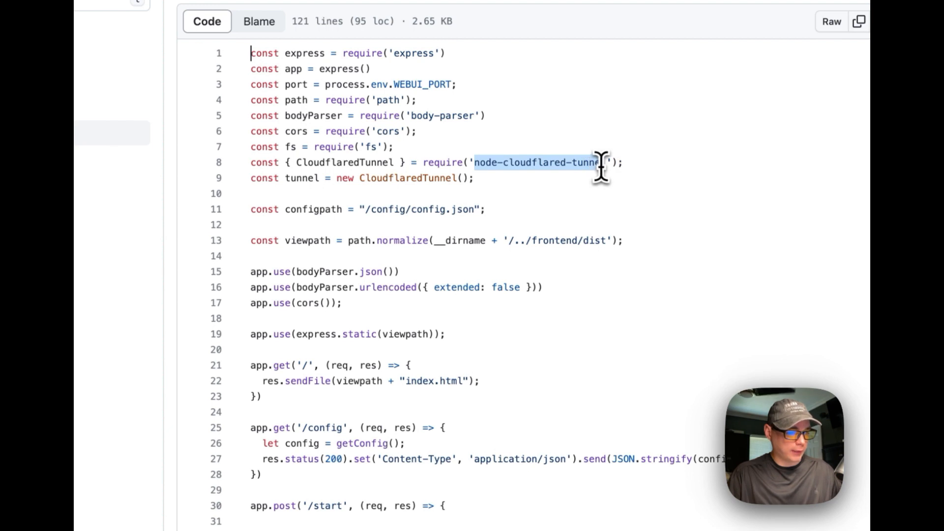
scroll(527, 275, "down", 3)
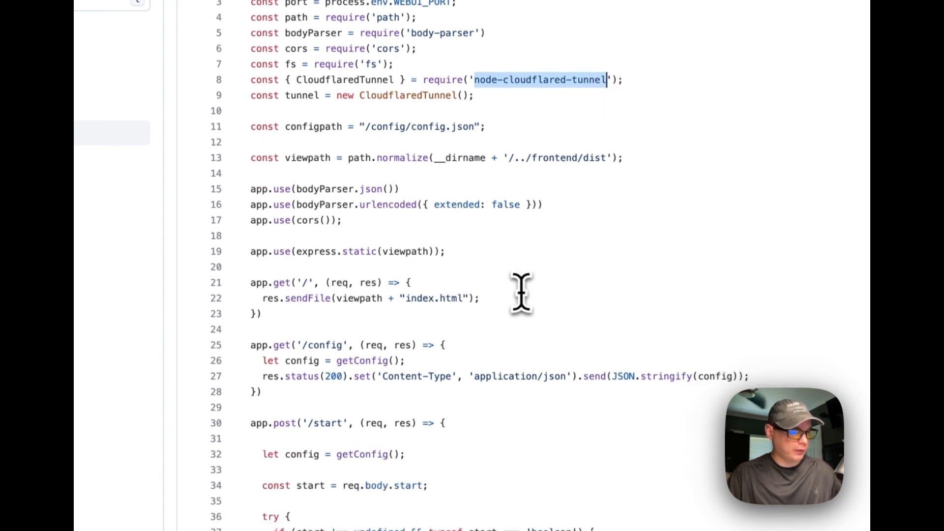
scroll(523, 140, "down", 6)
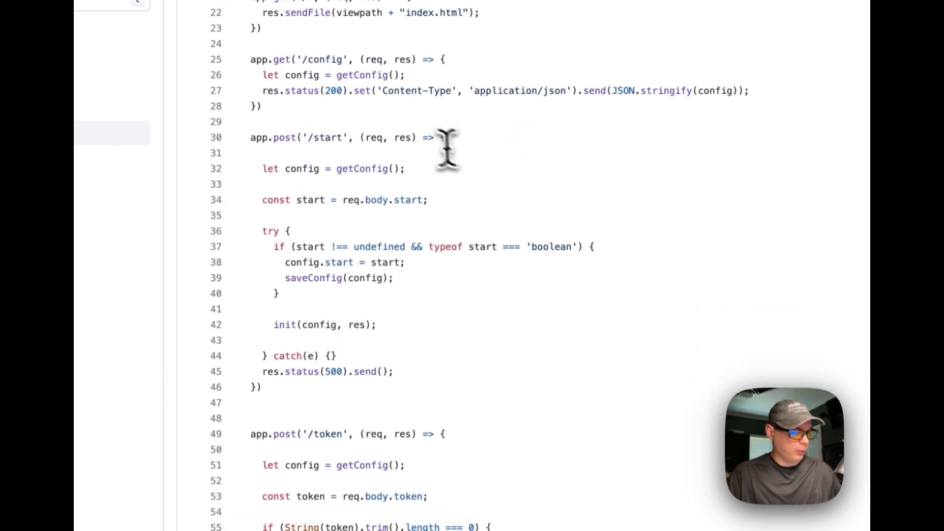
scroll(393, 263, "down", 6)
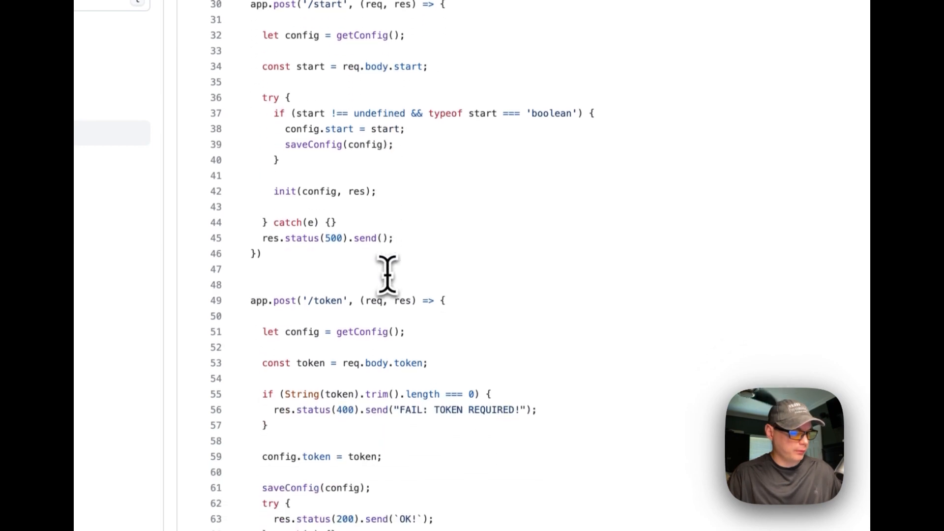
scroll(420, 291, "down", 1)
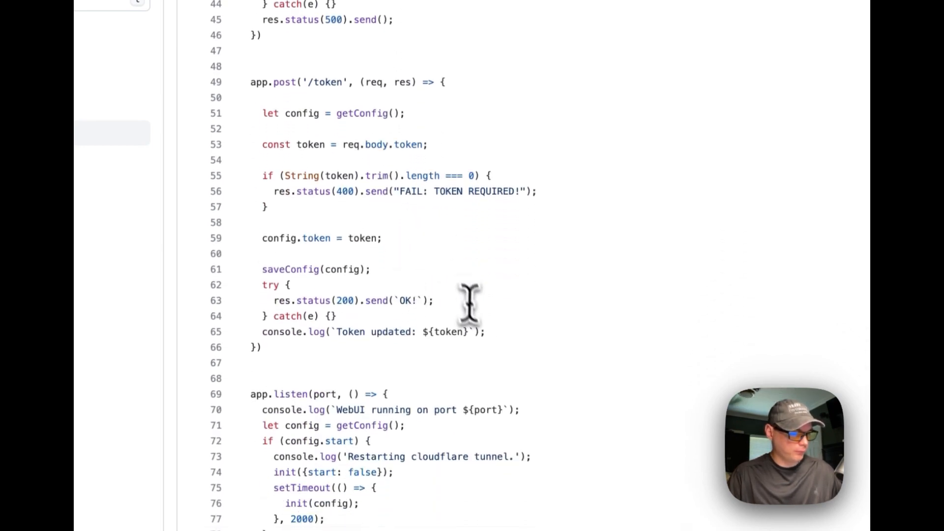
scroll(457, 310, "down", 3)
scroll(437, 359, "down", 1)
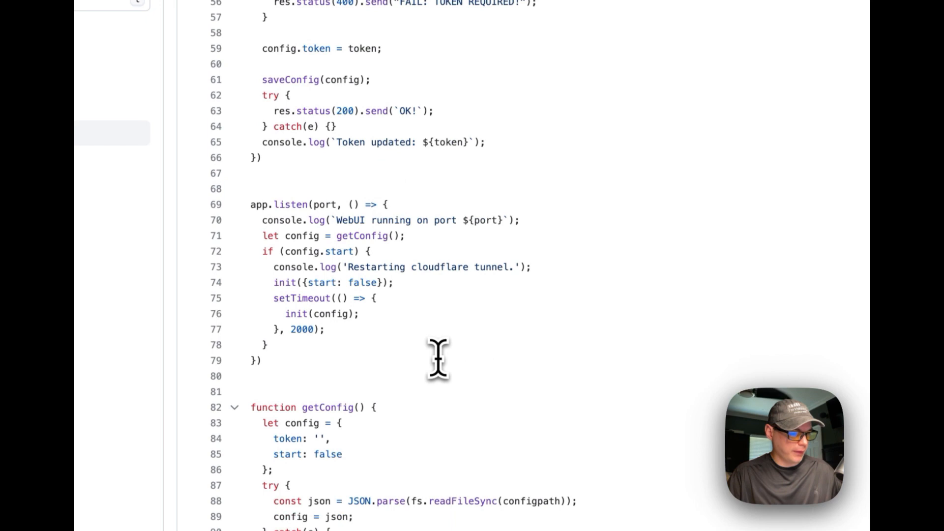
scroll(436, 358, "down", 5)
scroll(438, 358, "down", 1)
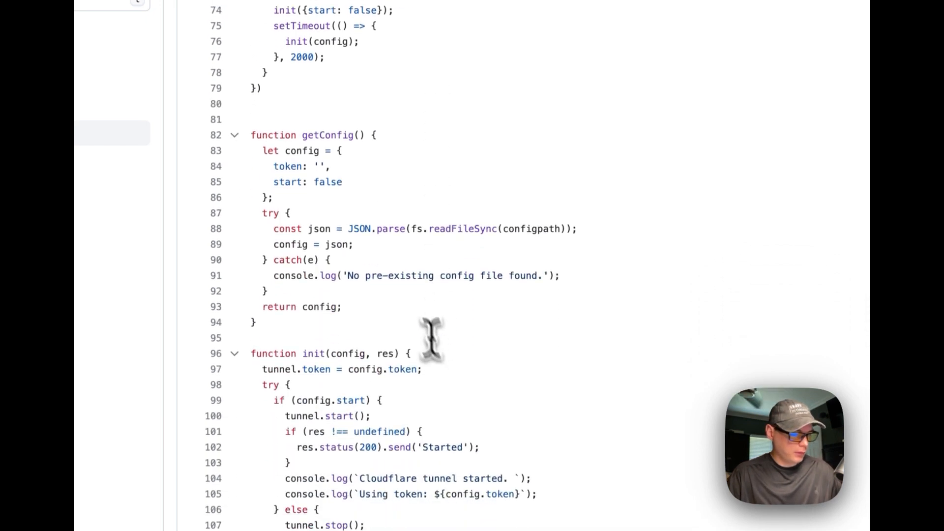
scroll(492, 300, "down", 5)
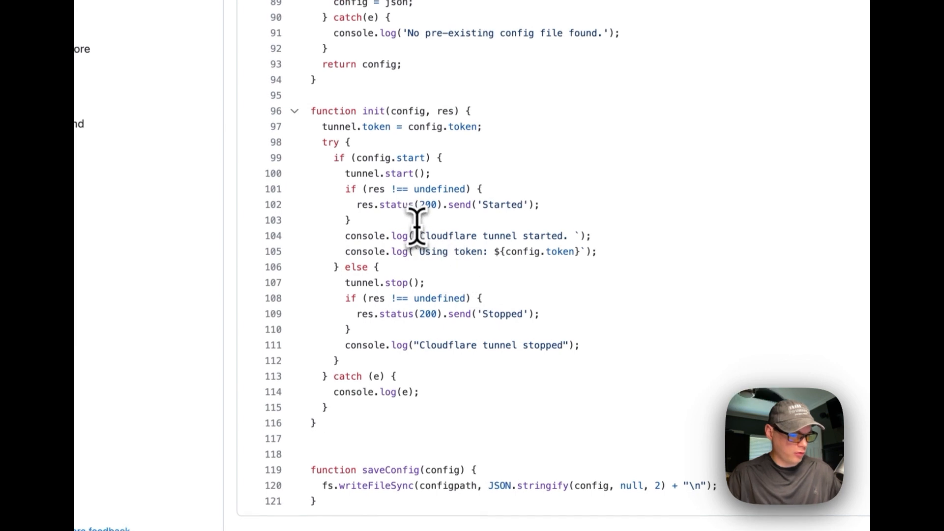
left_click_drag(419, 235, 565, 236)
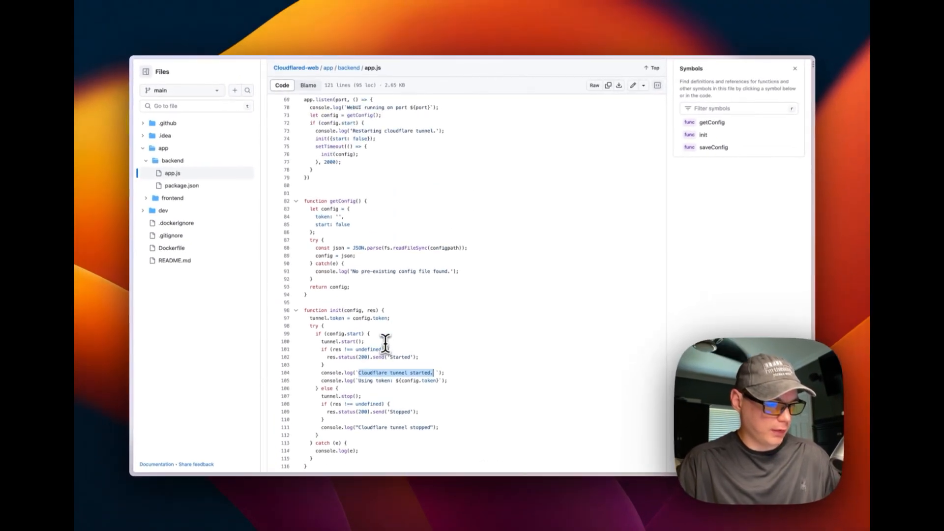
- Open the backend package.json listing node-cloudflared-tunnel ^1.0.10
scroll(385, 342, "up", 10)
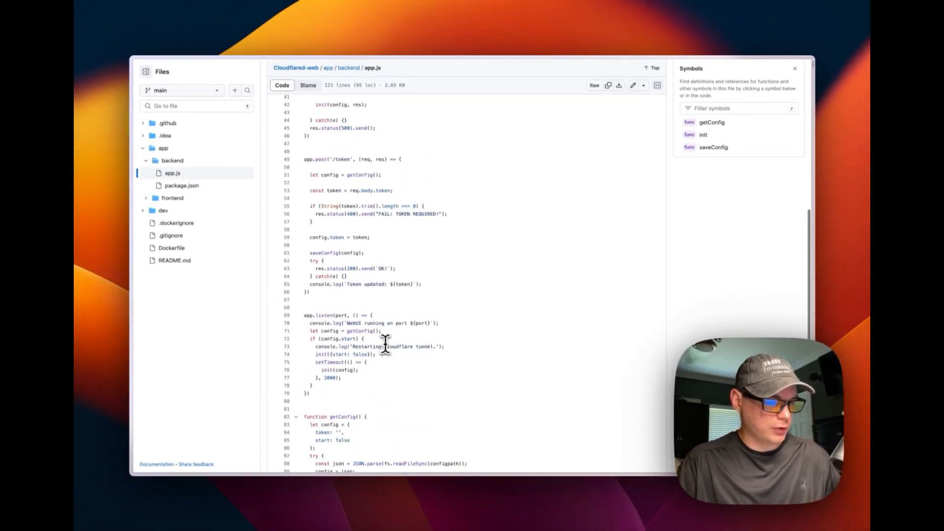
scroll(385, 343, "up", 4)
scroll(385, 344, "up", 5)
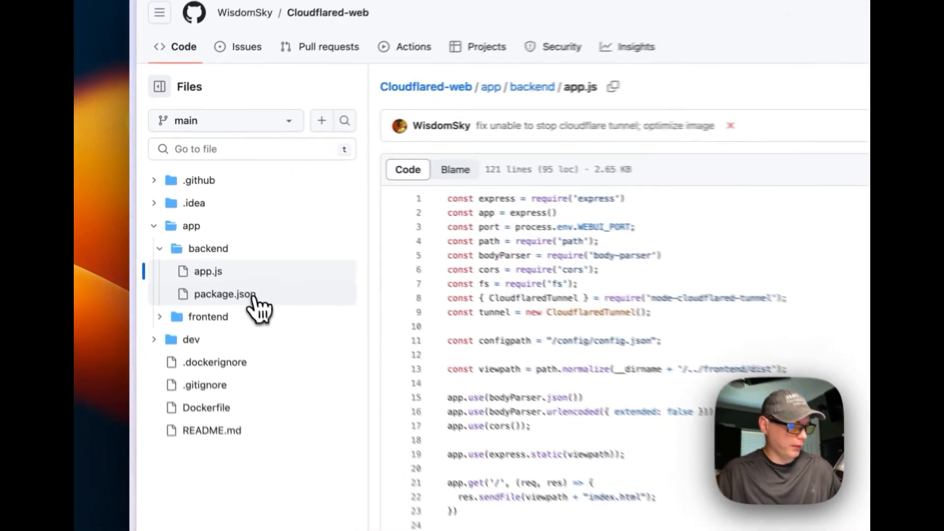
left_click(199, 227)
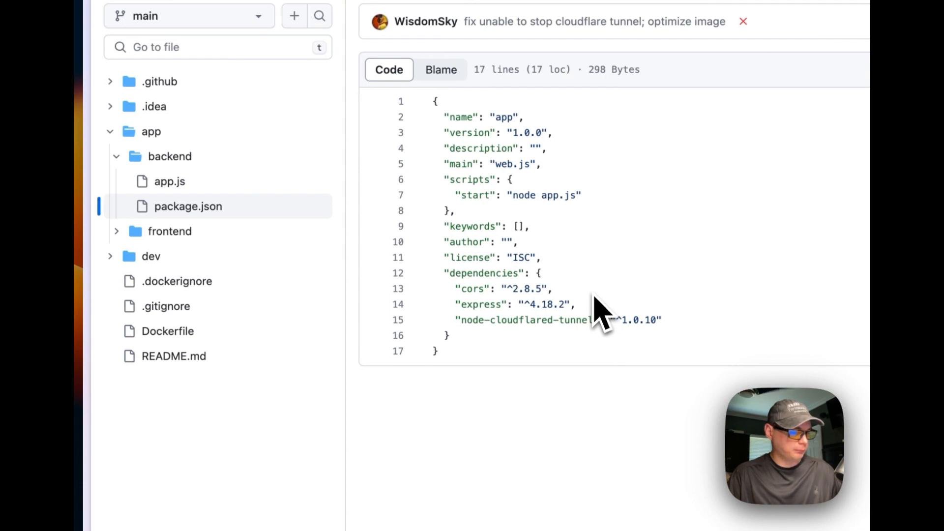
- Open the frontend folder and read its README, picking out 'TypeScript' and 'Vite' in the heading
left_click(187, 232)
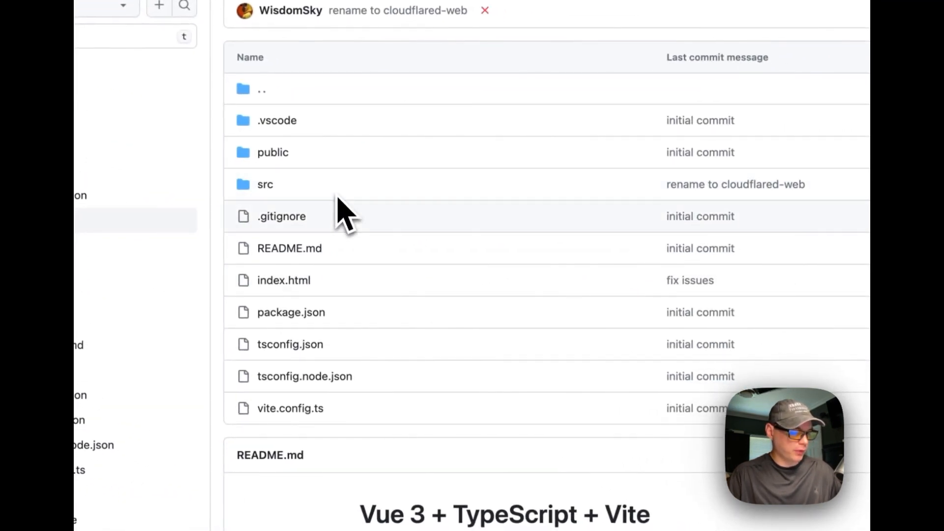
scroll(364, 275, "down", 4)
scroll(386, 341, "down", 2)
left_click_drag(362, 234, 688, 235)
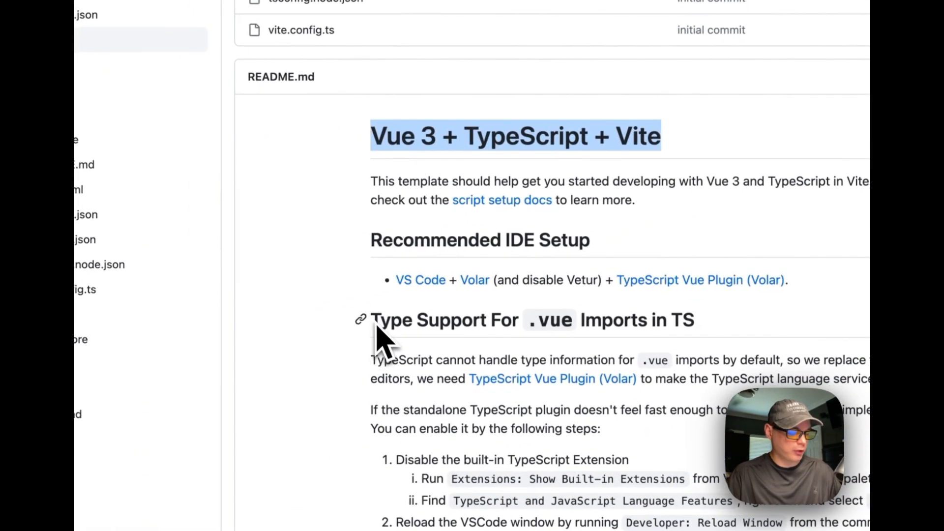
scroll(363, 315, "up", 3)
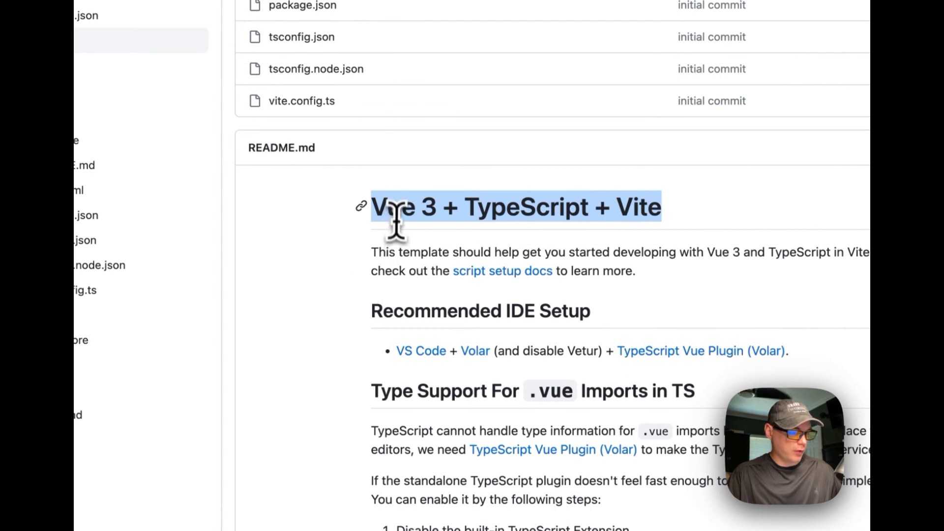
left_click_drag(375, 207, 403, 207)
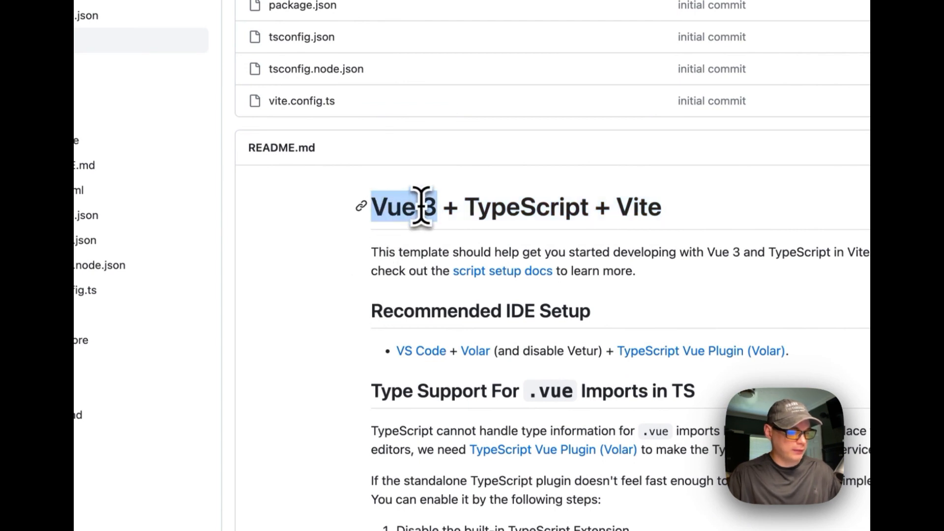
double_click(483, 205)
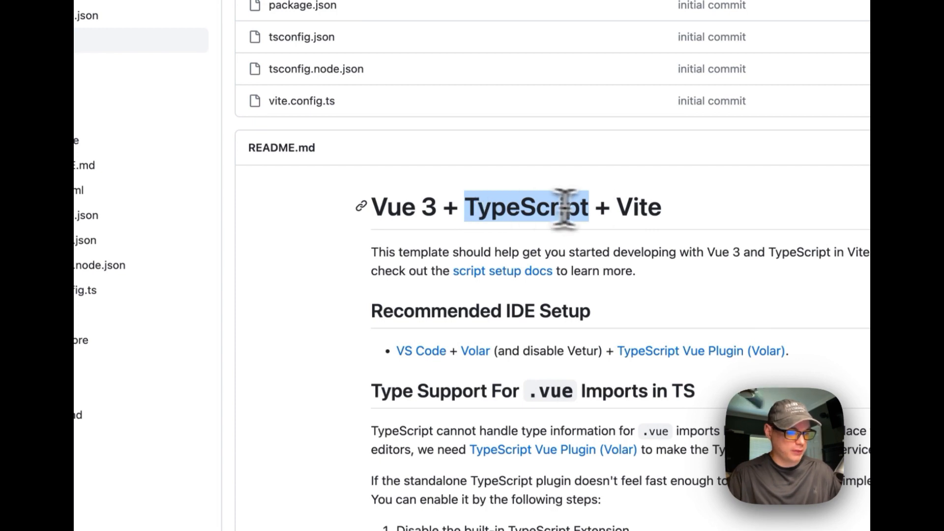
double_click(625, 206)
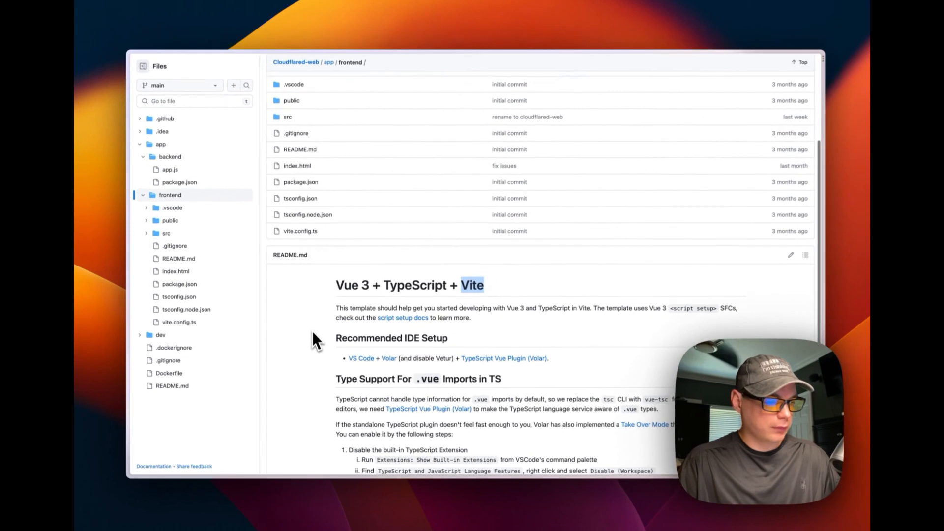
scroll(325, 305, "up", 3)
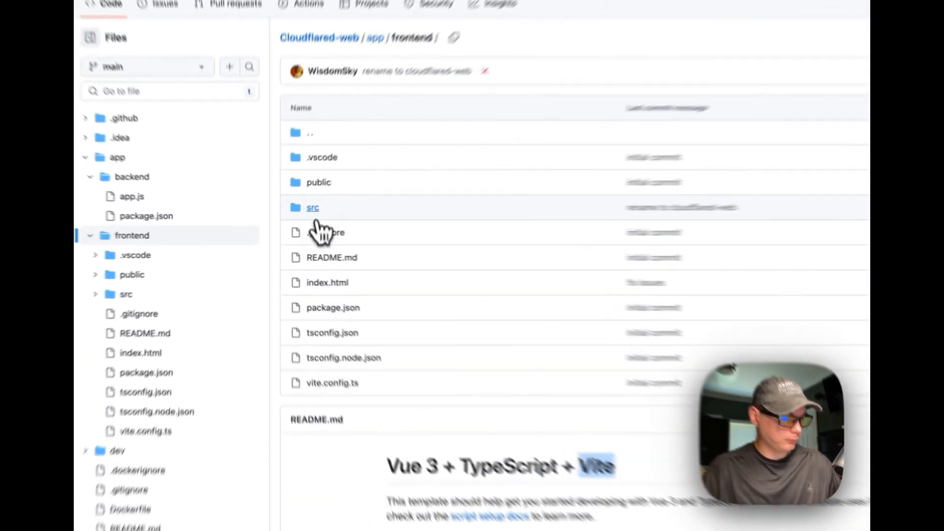
left_click(291, 222)
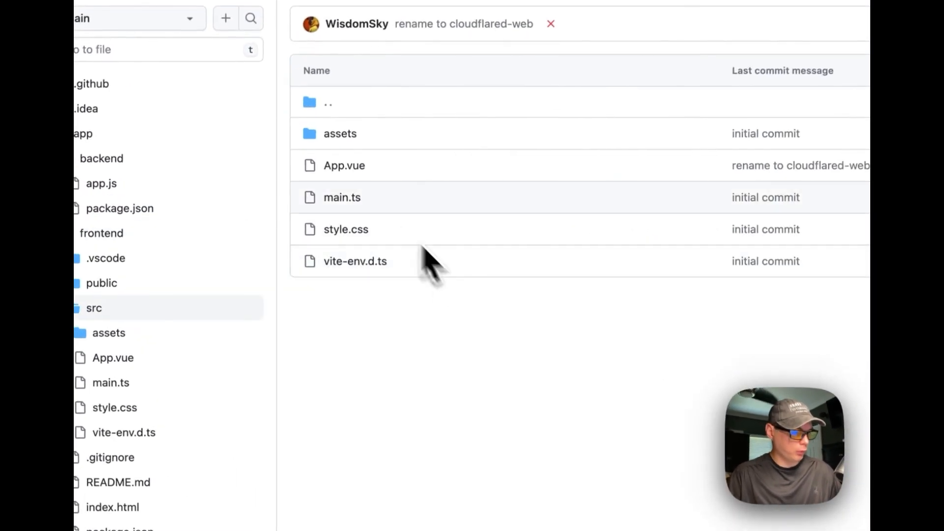
left_click(346, 167)
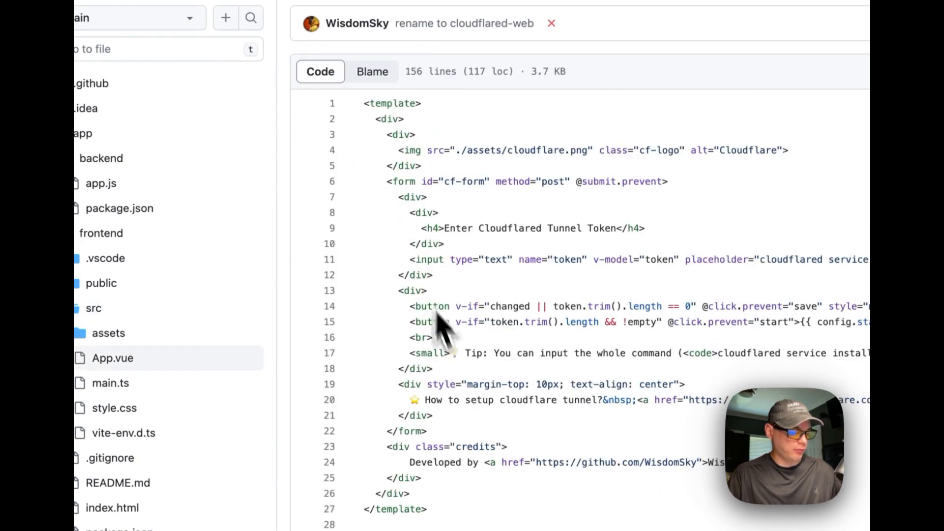
scroll(452, 340, "down", 2)
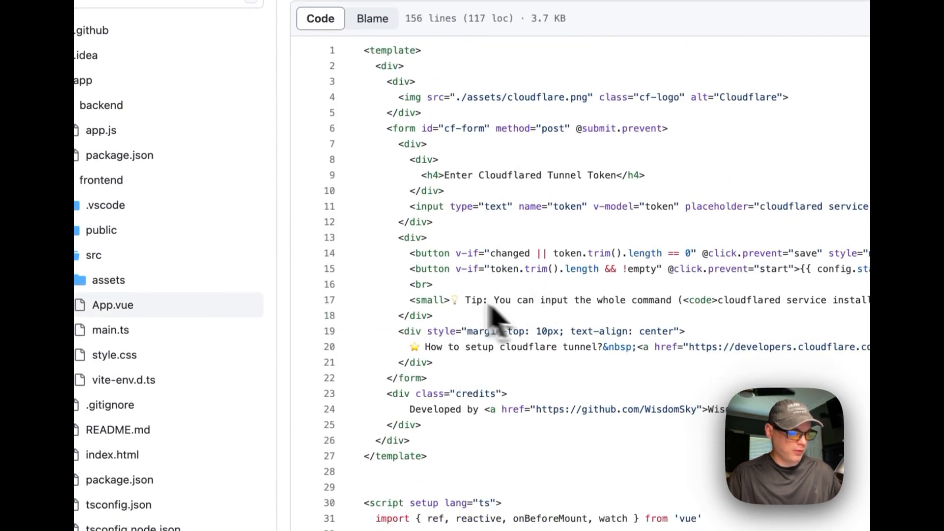
scroll(535, 389, "down", 3)
scroll(536, 388, "down", 2)
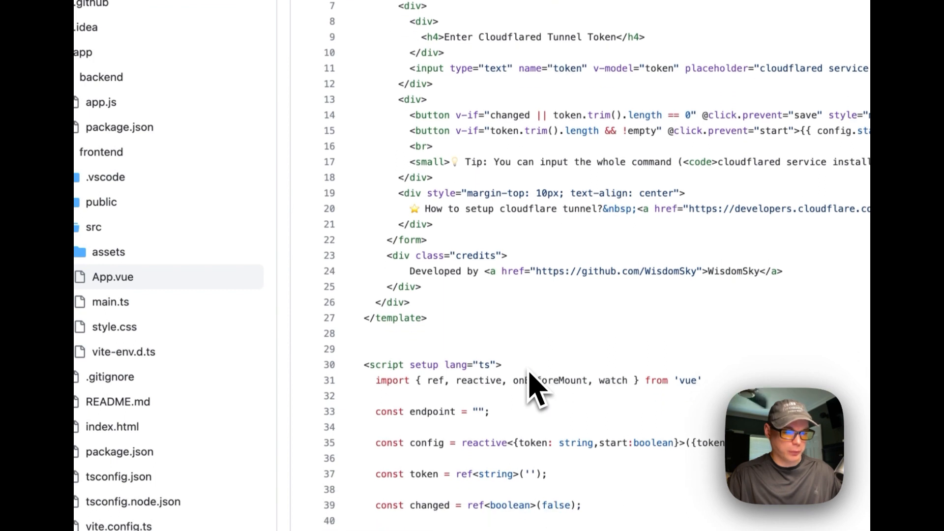
scroll(535, 388, "down", 12)
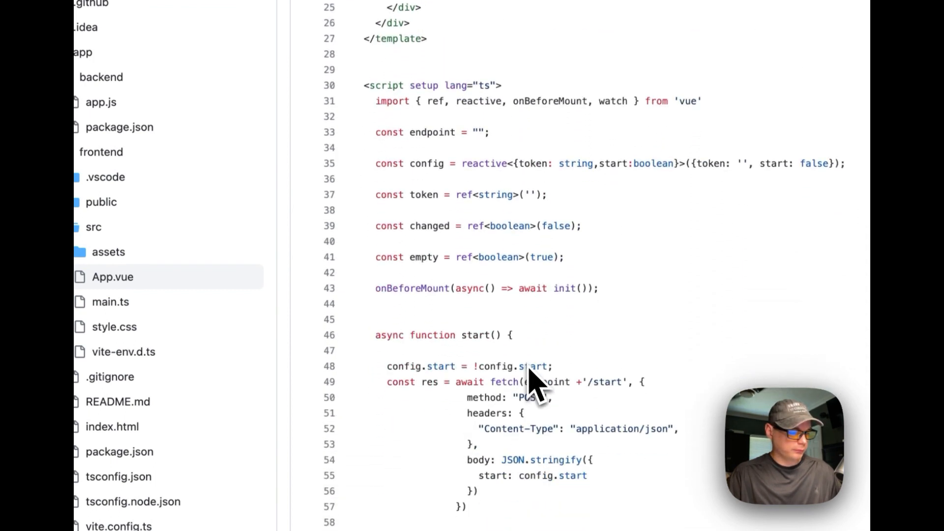
scroll(533, 384, "down", 6)
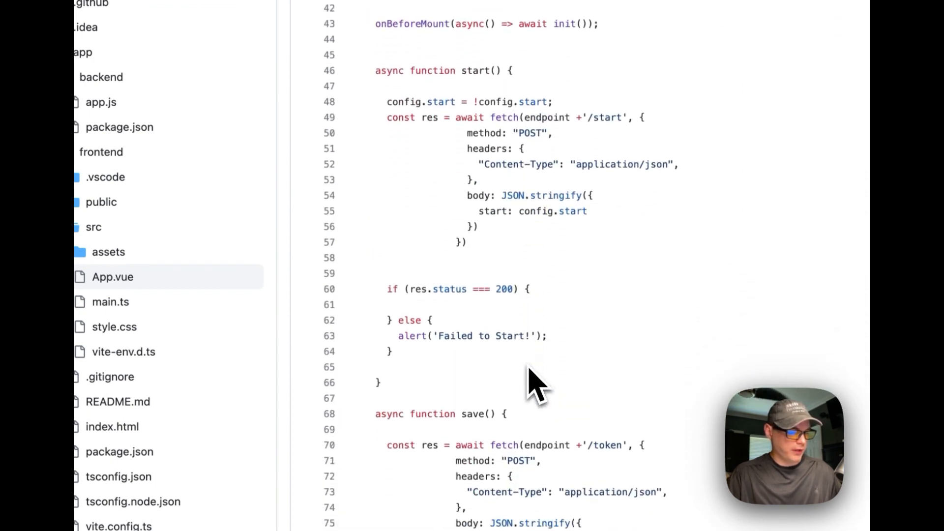
scroll(538, 359, "down", 8)
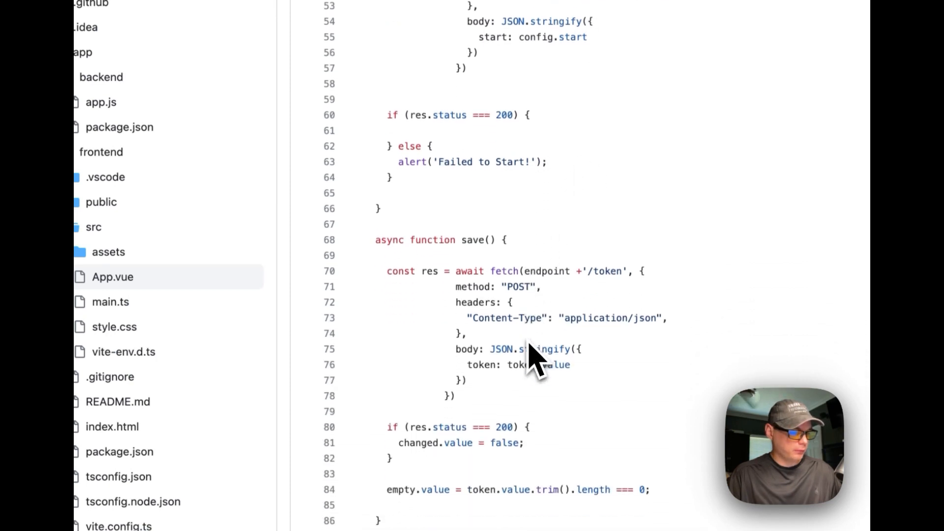
scroll(565, 374, "down", 8)
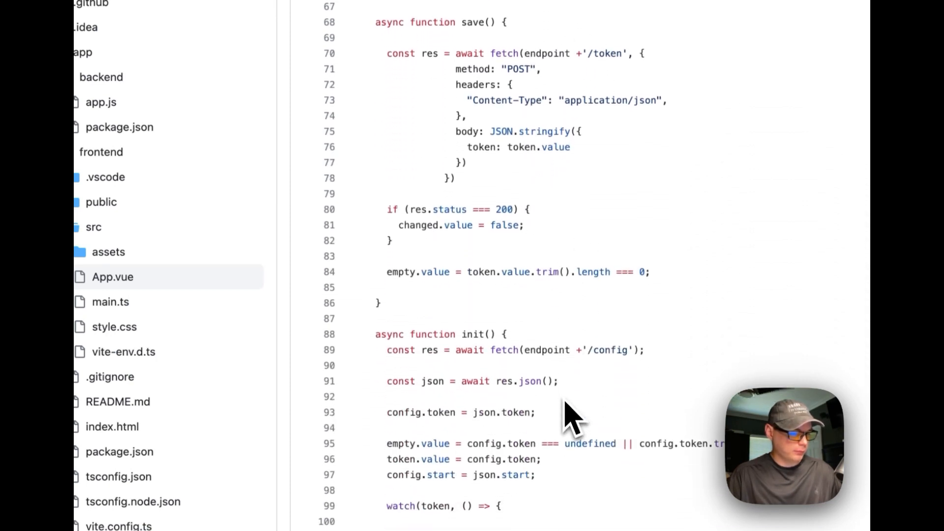
scroll(571, 467, "down", 3)
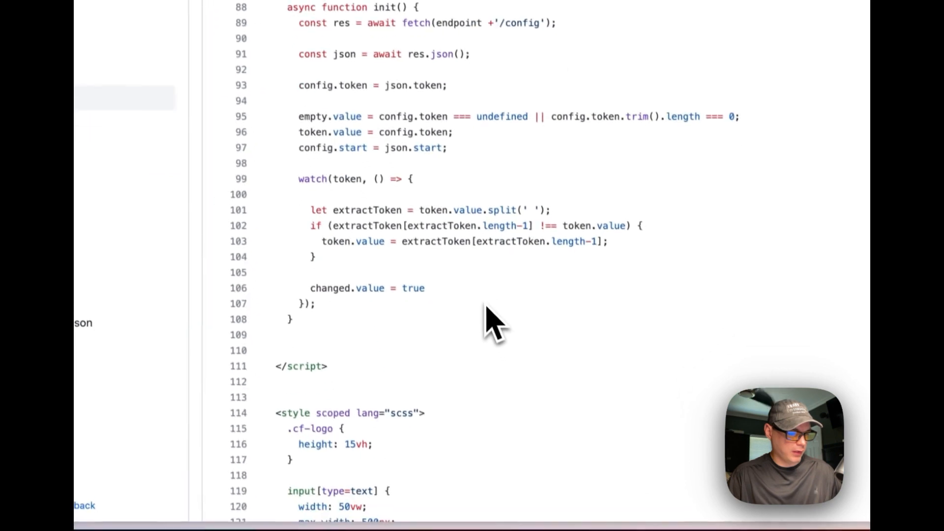
scroll(475, 305, "down", 16)
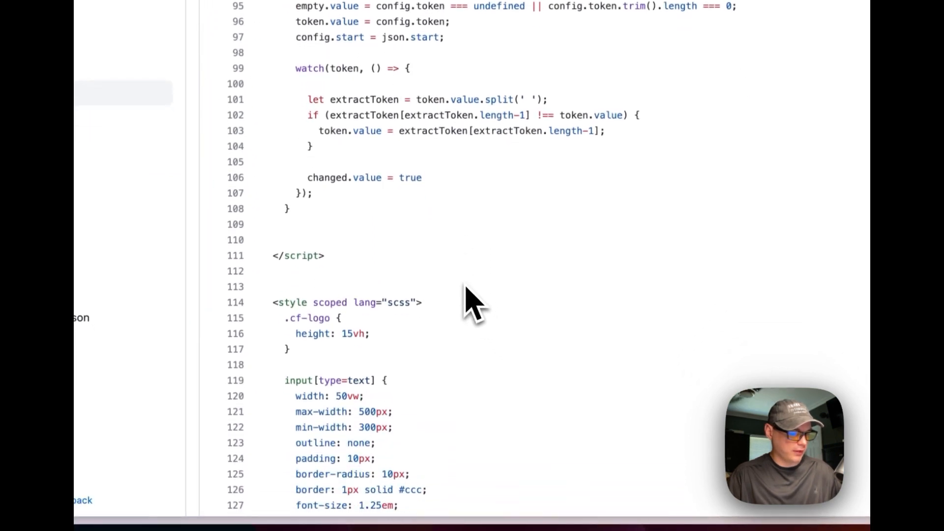
scroll(467, 295, "up", 20)
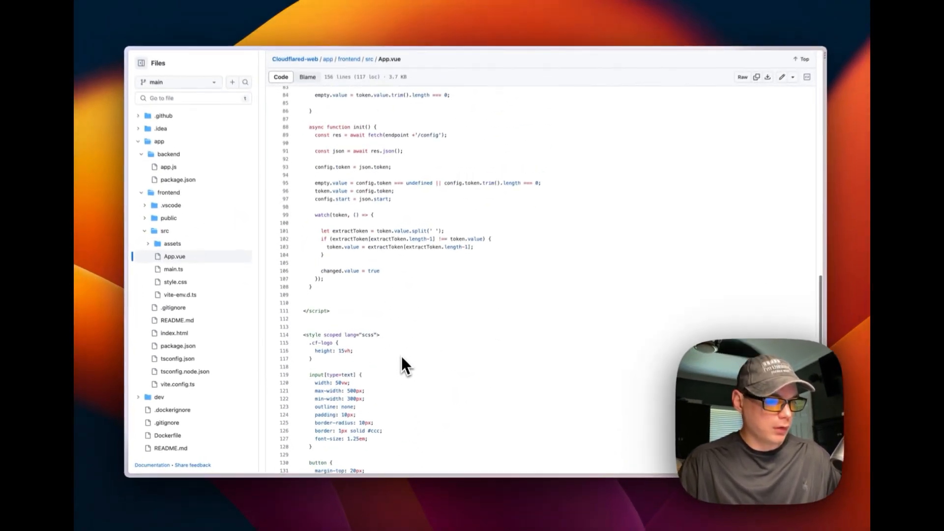
scroll(399, 365, "up", 5)
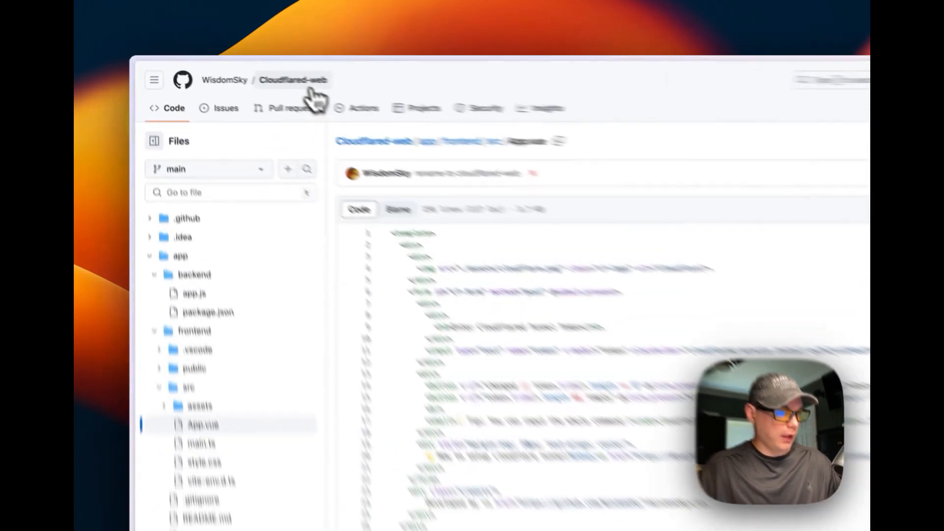
- Return to the Cloudflared-web repository's main page
left_click(241, 71)
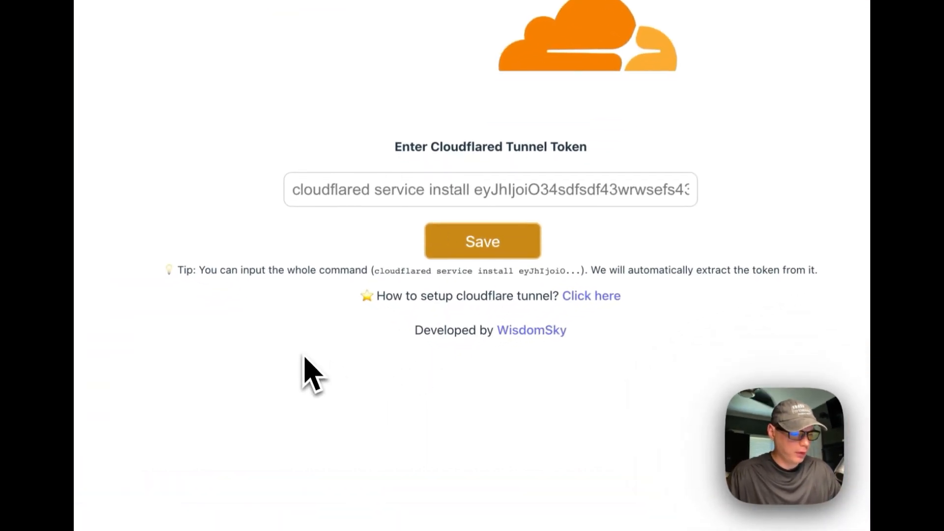
- Paste the copied tunnel token into Cloudflared Web, save it, and start the connector
key("super+v")
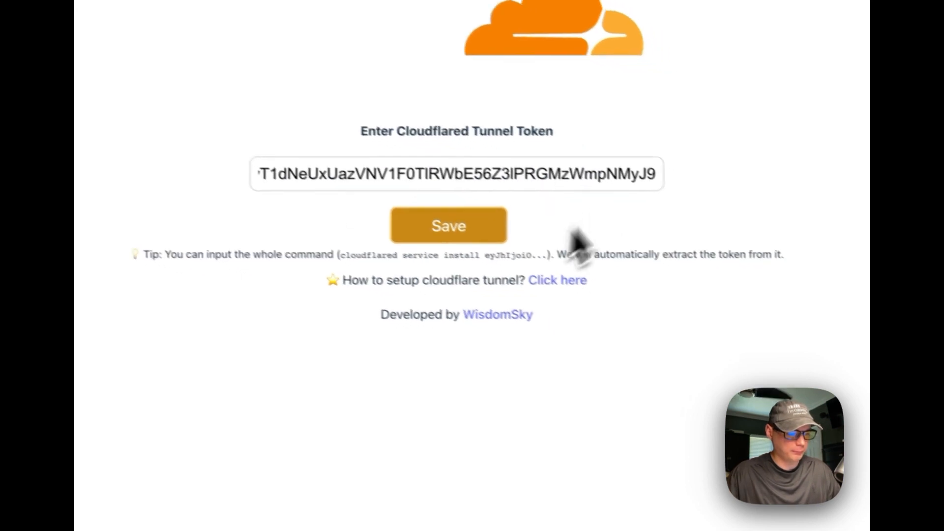
left_click(477, 246)
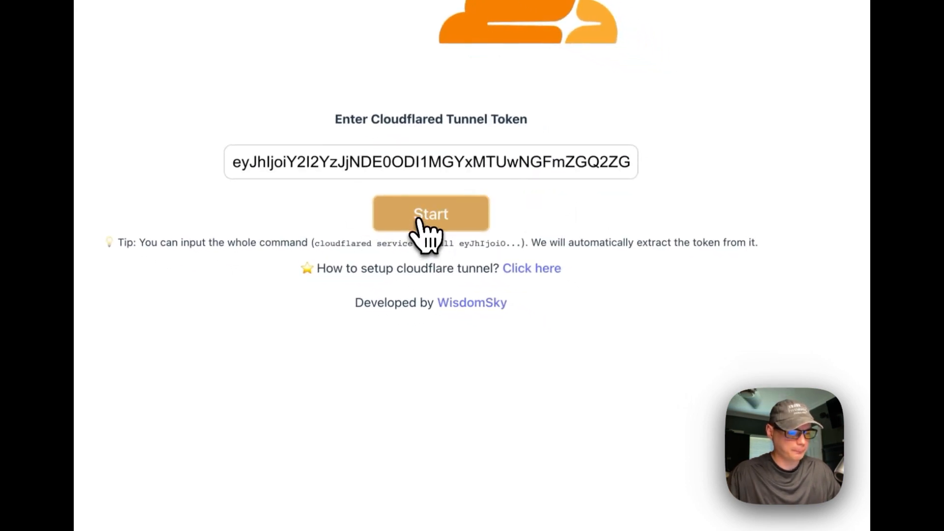
left_click(428, 228)
left_click(449, 226)
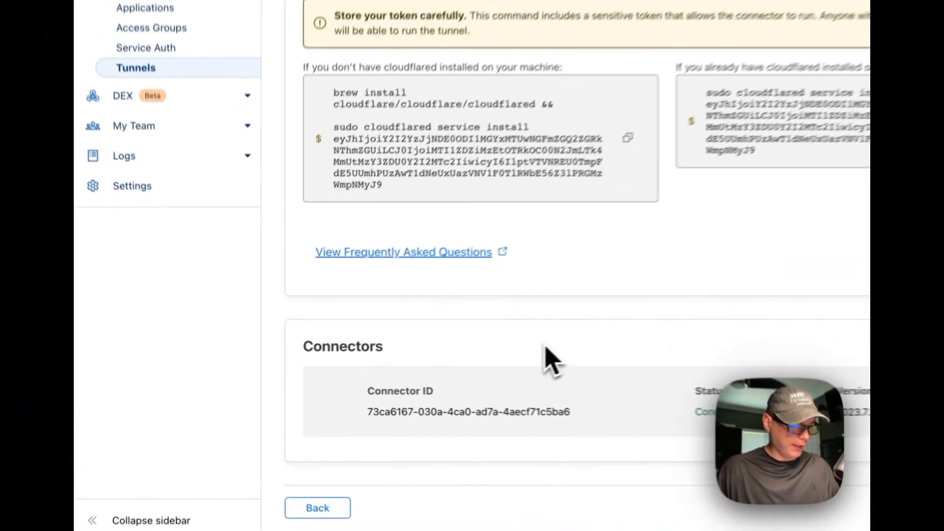
- Check that the big-bear-casa-os tunnel's connector status reads Connected
left_click_drag(327, 362, 634, 416)
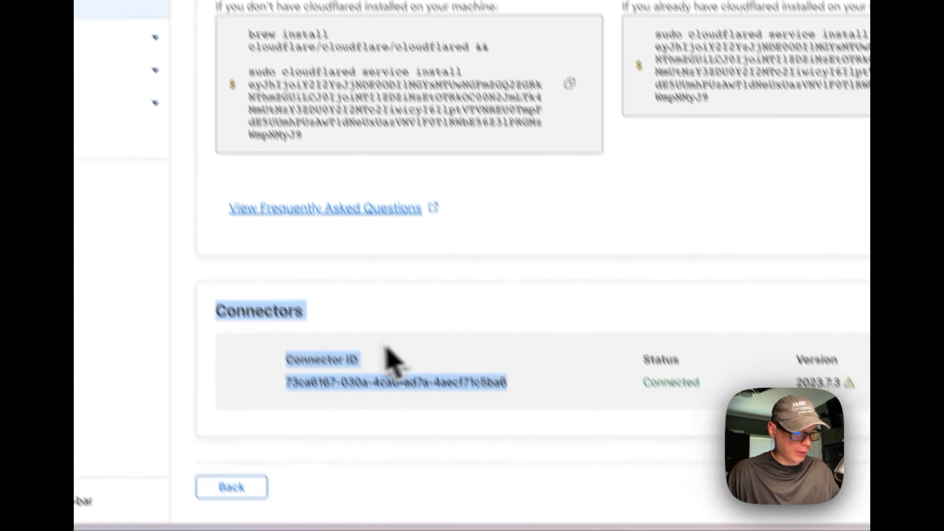
left_click(391, 357)
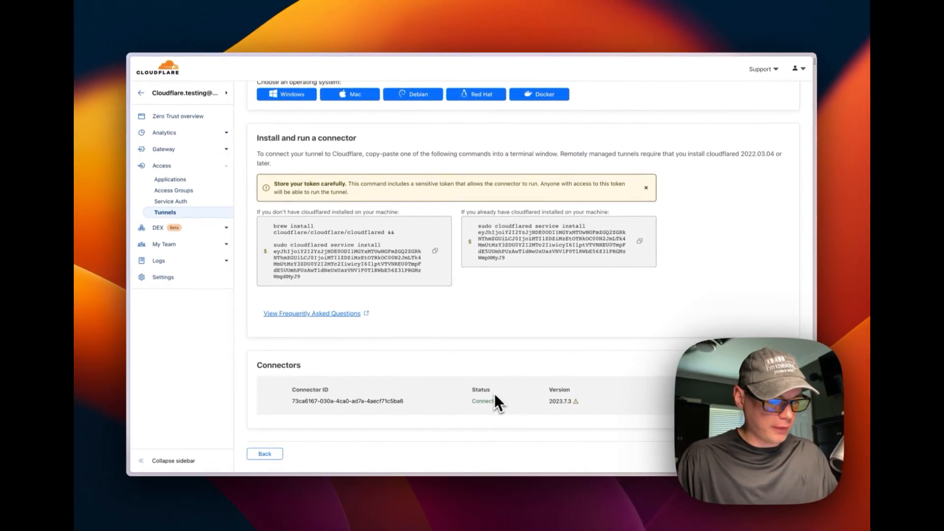
double_click(481, 401)
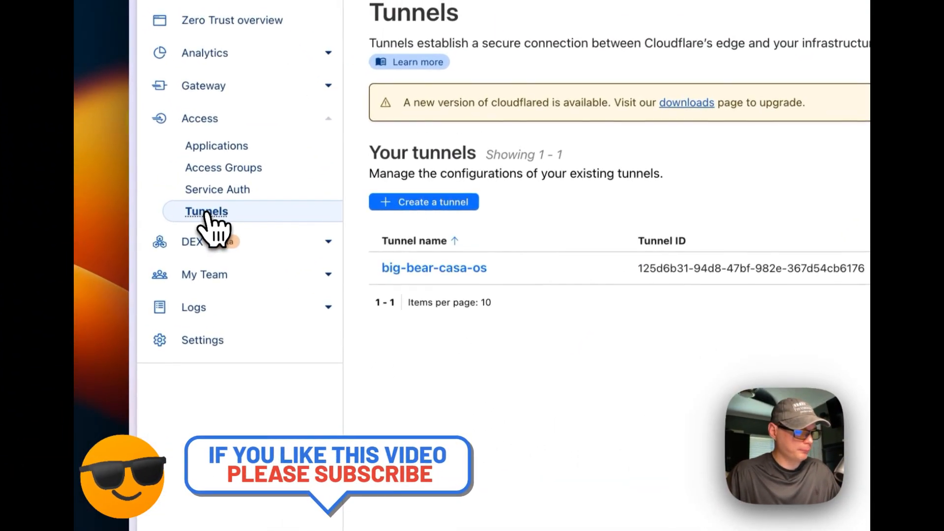
- Open the big-bear-casa-os tunnel's configuration on its empty Public Hostname tab
left_click(762, 238)
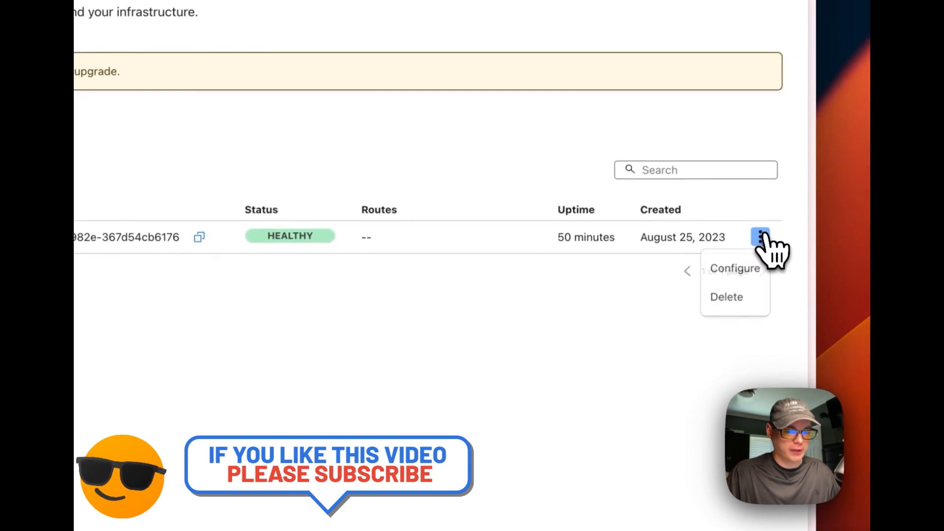
left_click(749, 272)
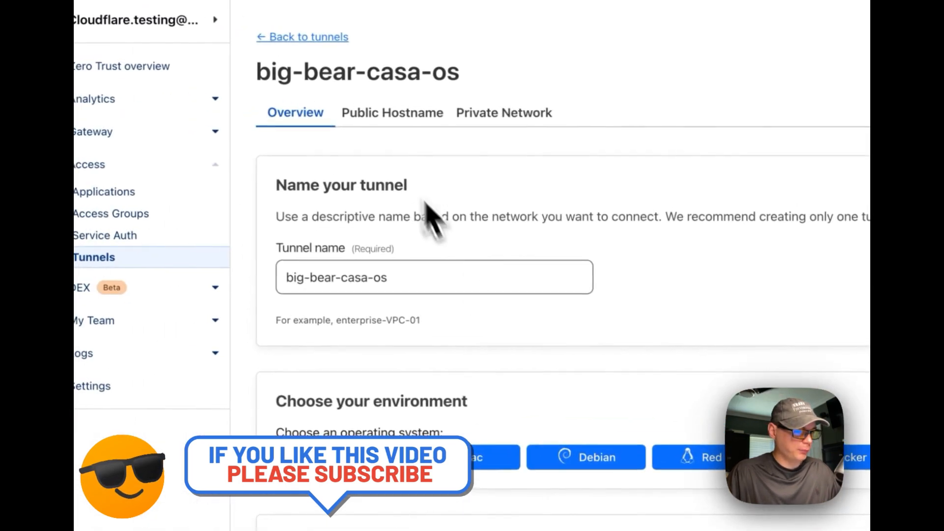
left_click(340, 106)
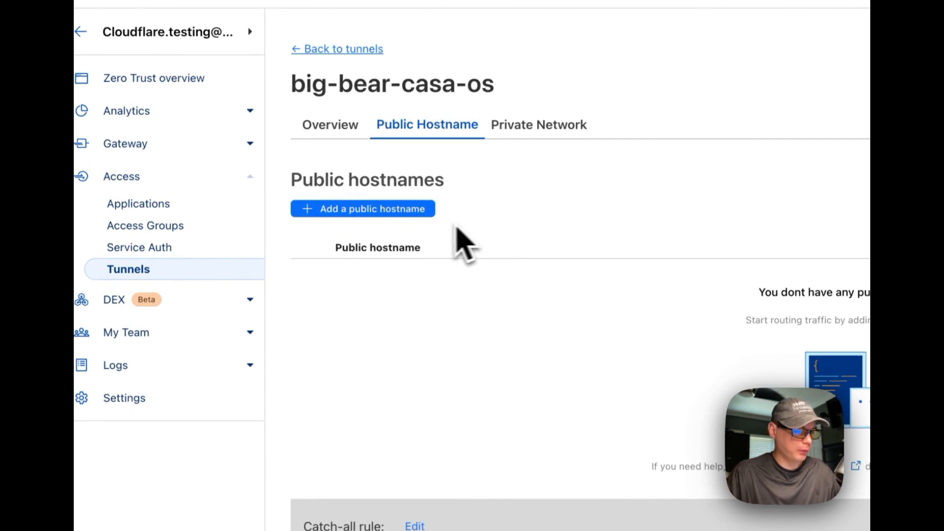
- Start a public hostname with subdomain adguard-home, domain bbtw.xyz and service type HTTP
left_click(382, 213)
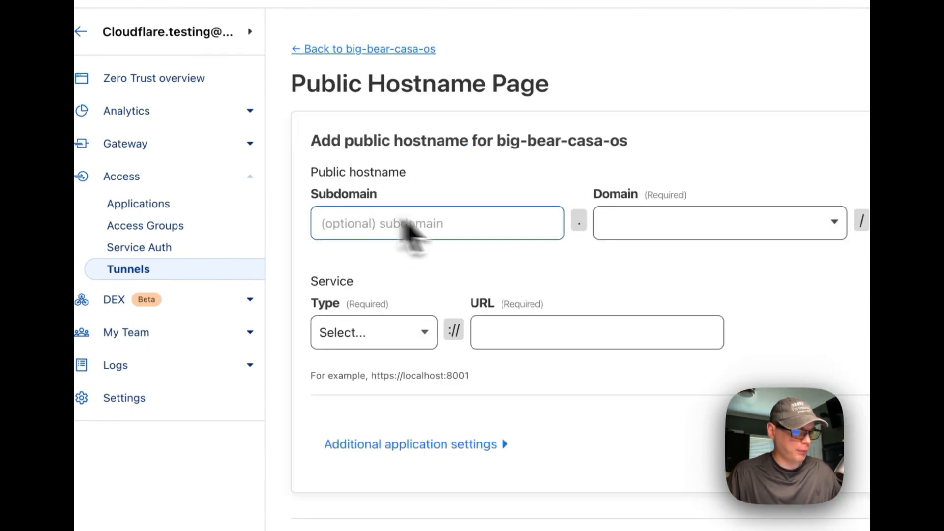
left_click(399, 223)
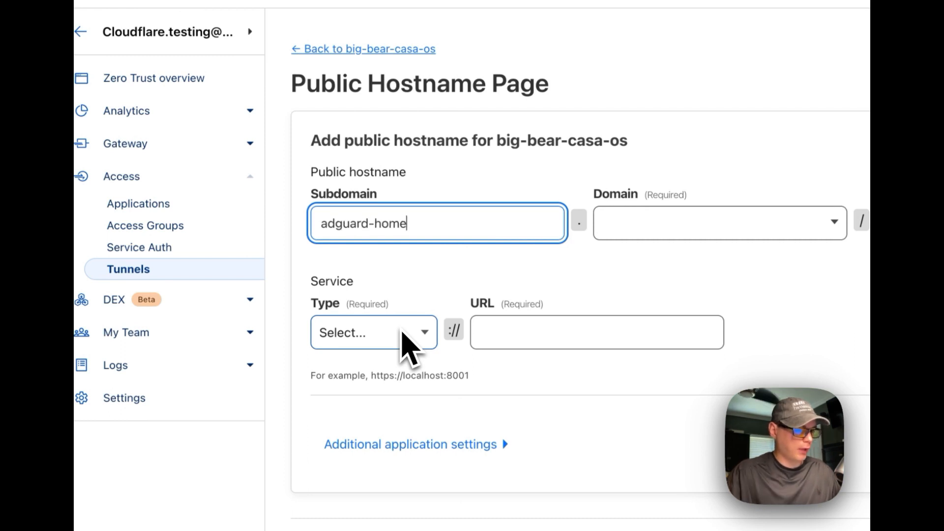
left_click(699, 220)
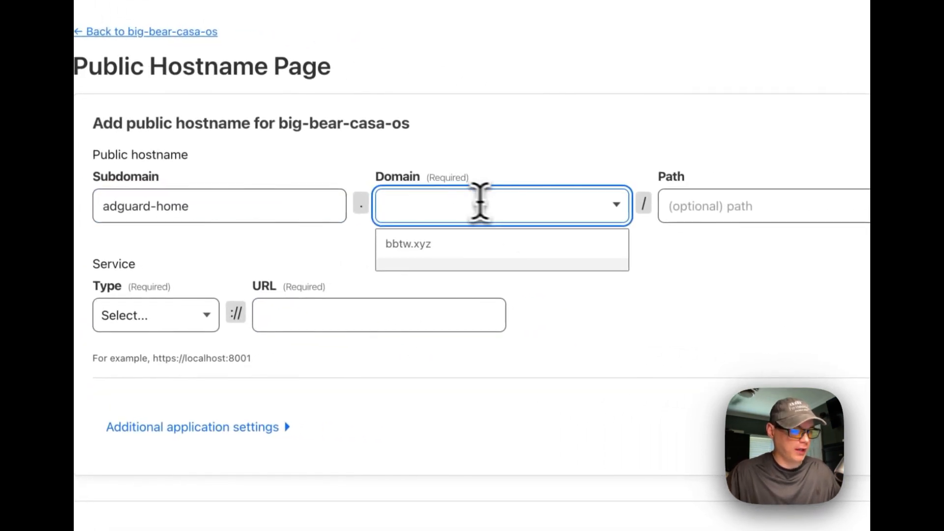
left_click(412, 246)
left_click(418, 243)
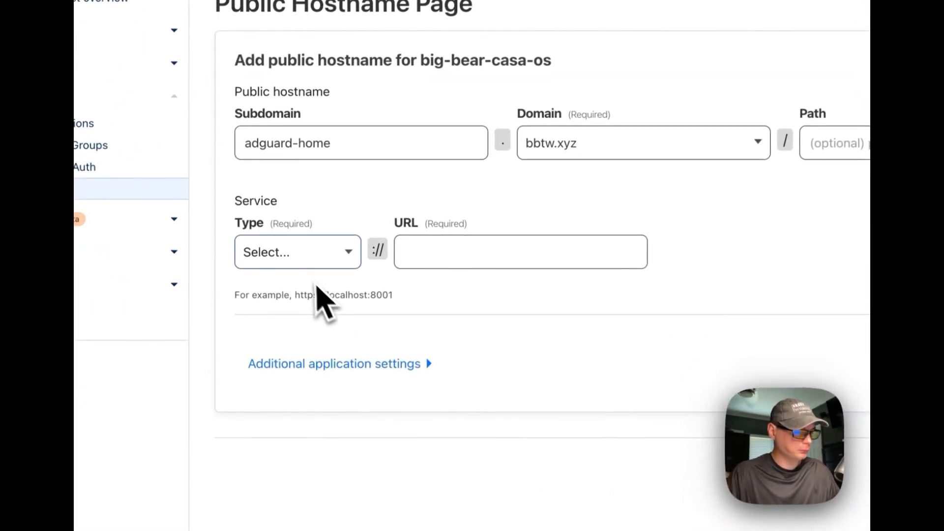
left_click(282, 250)
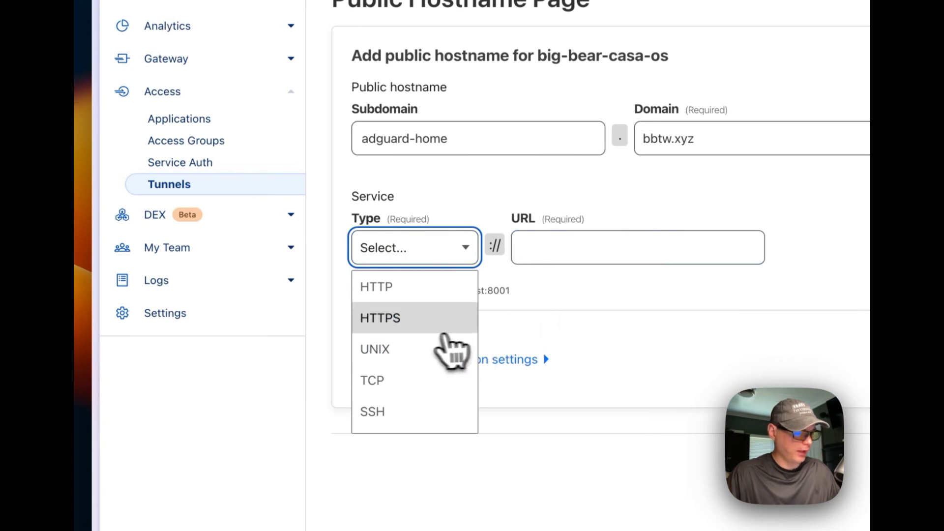
left_click(406, 289)
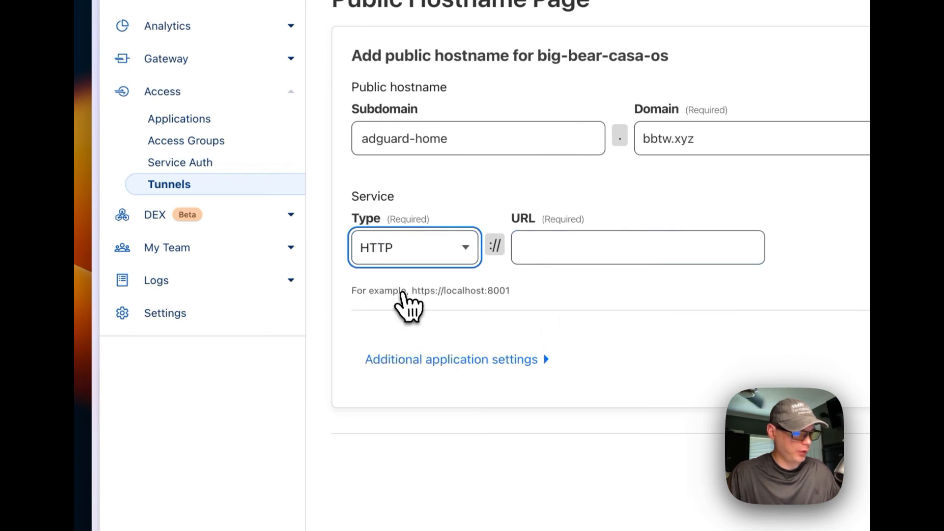
- Set the service URL to 192.168.20.20:7200 and save the hostname
left_click(565, 248)
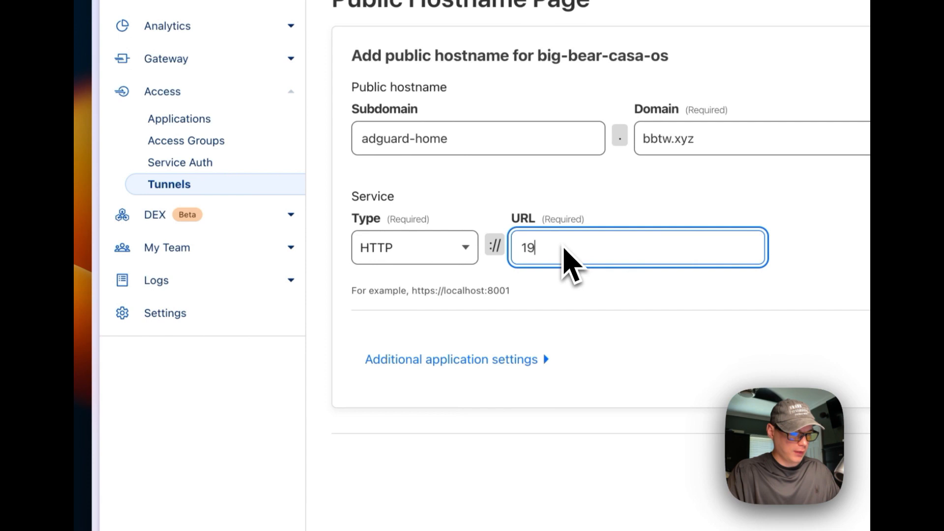
type("192.168")
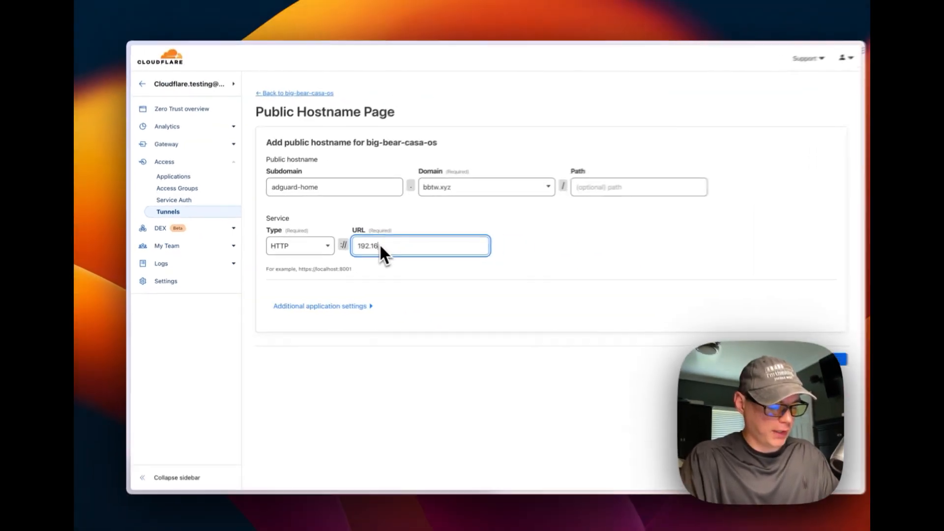
type(".20.20")
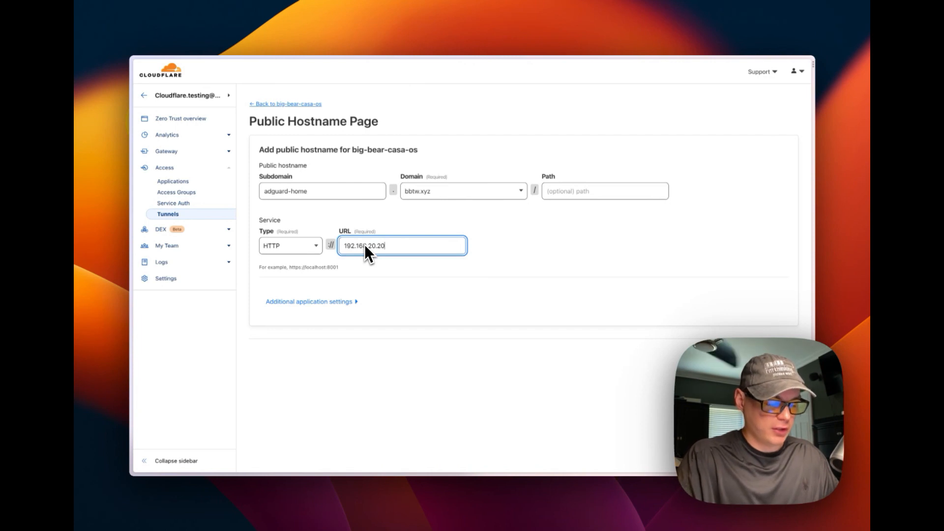
type(":")
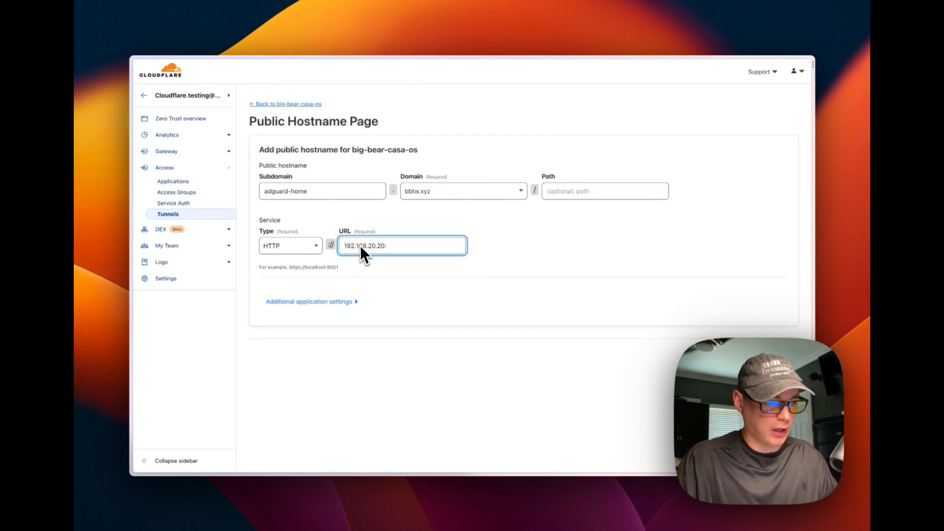
type("7200")
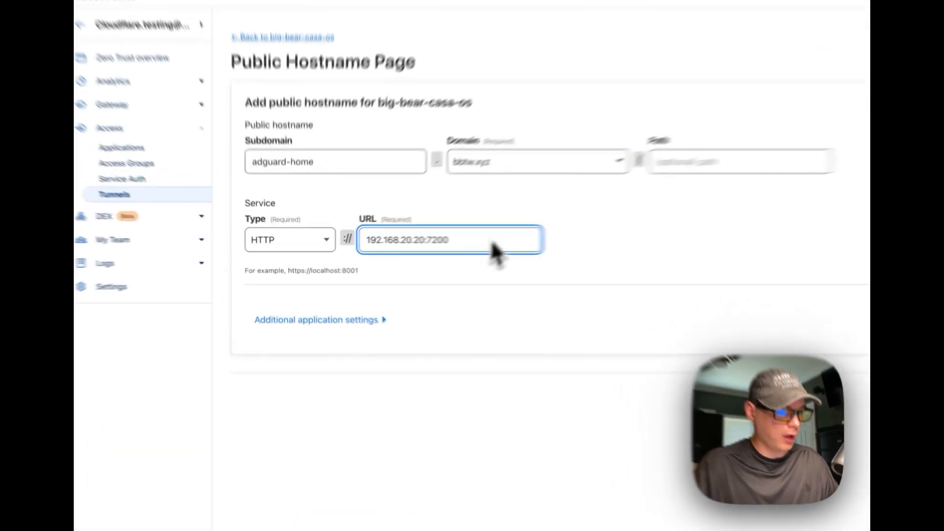
left_click(397, 275)
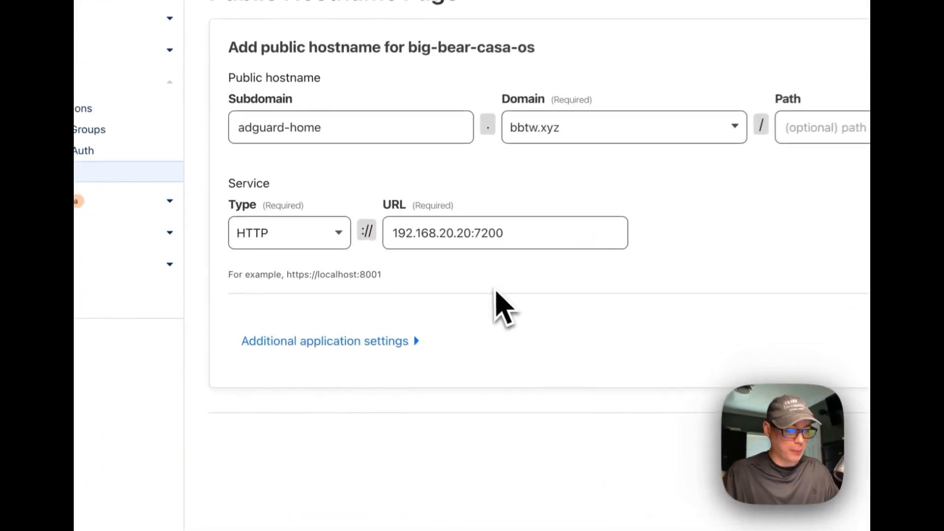
double_click(489, 229)
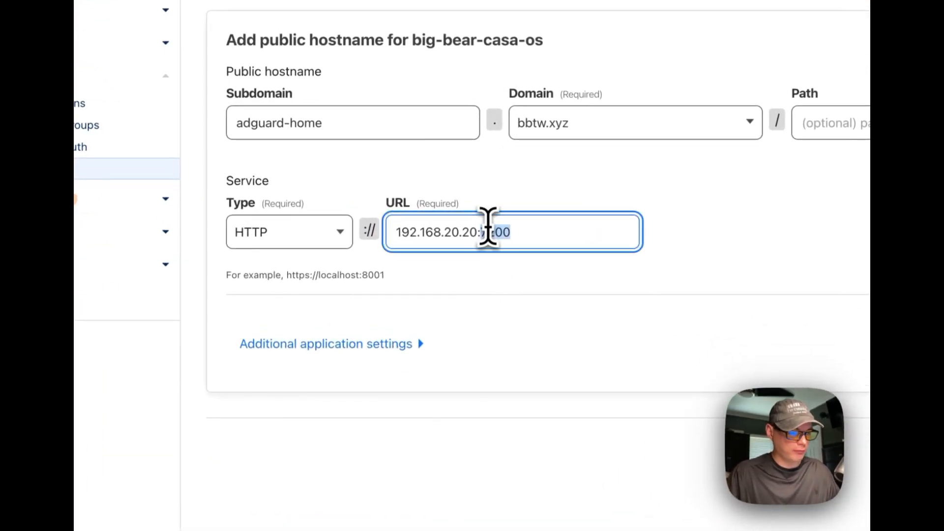
left_click(552, 317)
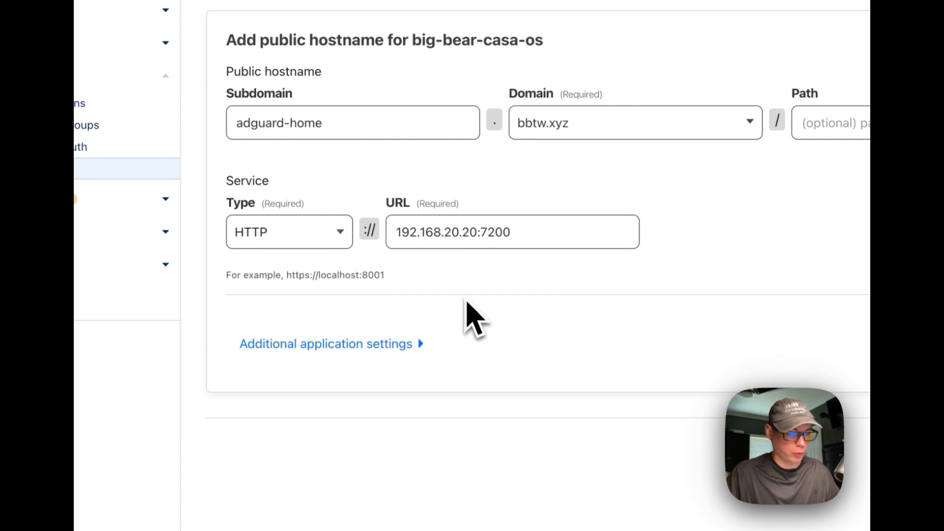
double_click(489, 234)
left_click(496, 278)
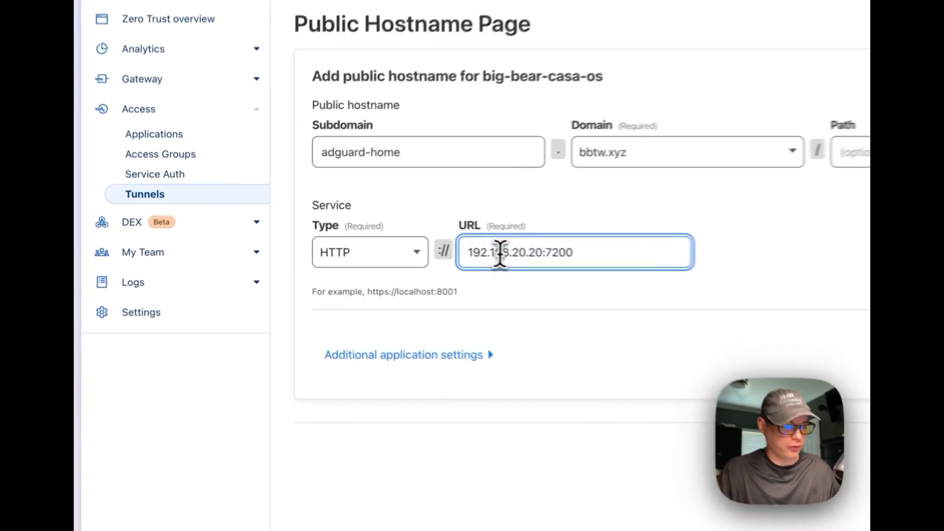
double_click(362, 246)
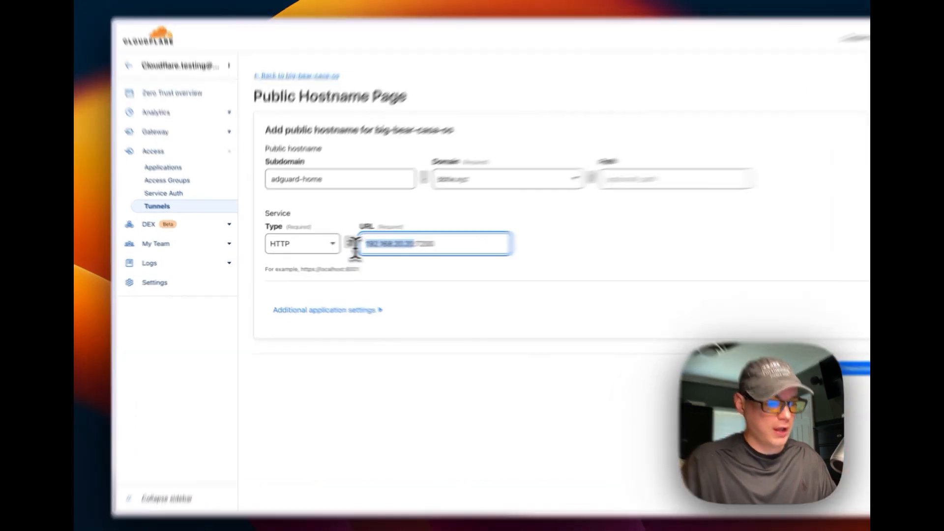
left_click(357, 246)
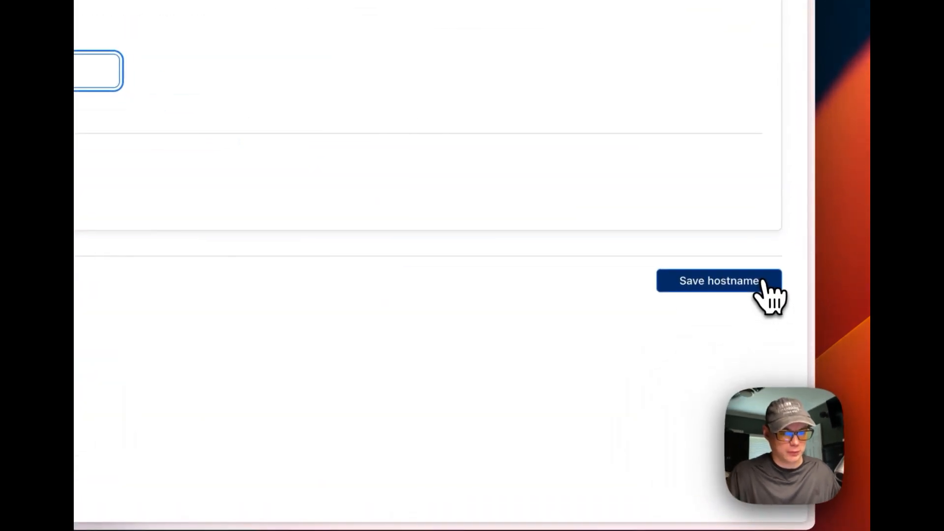
left_click(763, 282)
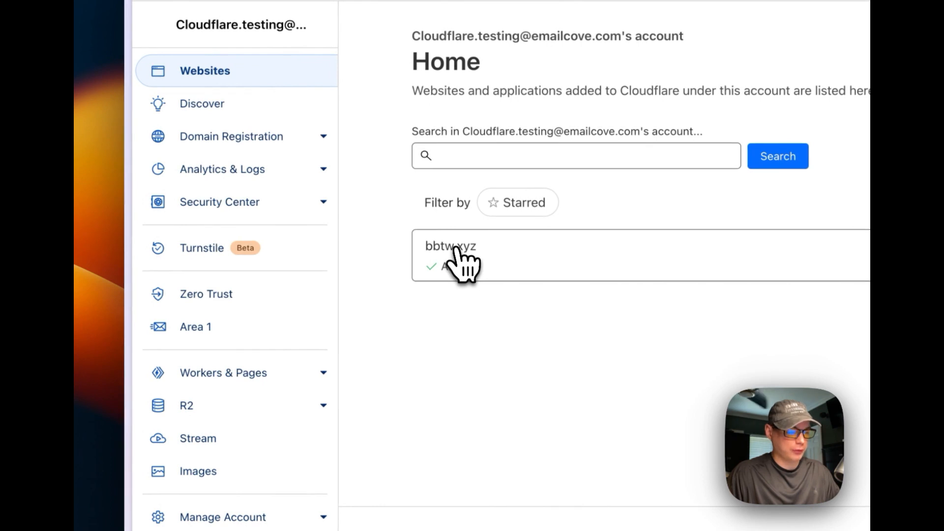
- Open the bbtw.xyz DNS records and locate the adguard-home entry
left_click(456, 251)
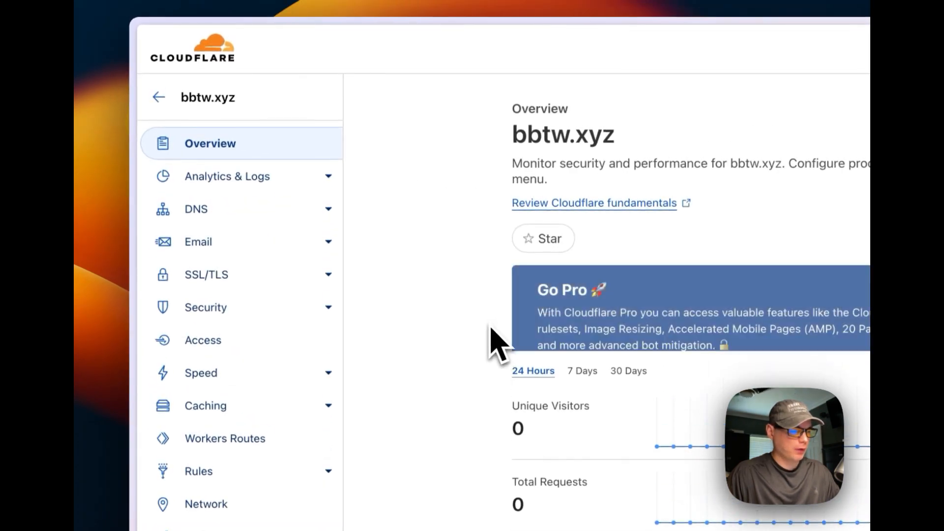
left_click(204, 217)
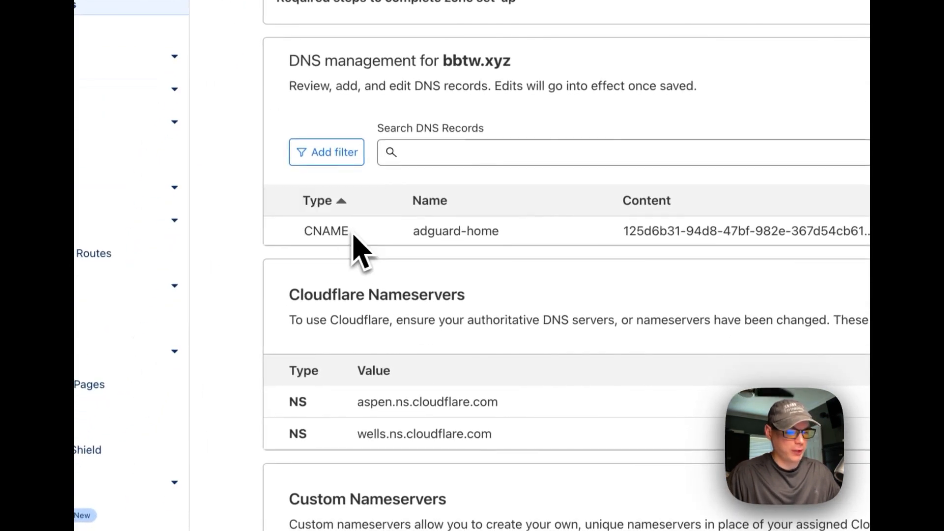
left_click_drag(419, 232, 442, 232)
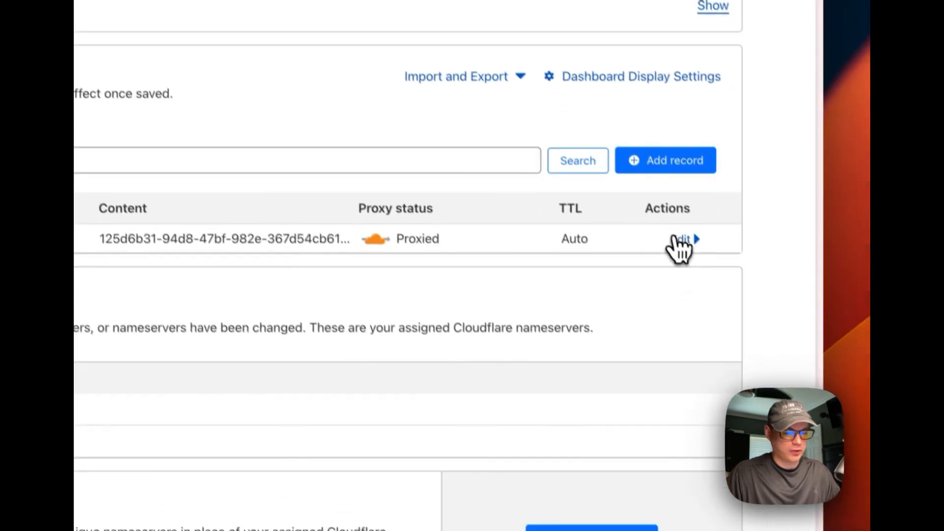
- Inspect the adguard-home CNAME record and its tunnel target address
left_click(841, 258)
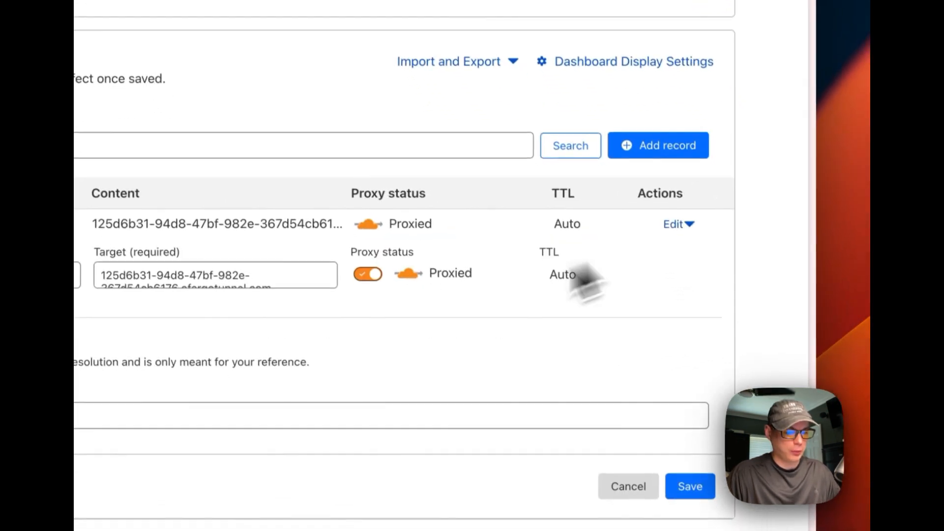
scroll(268, 281, "down", 1)
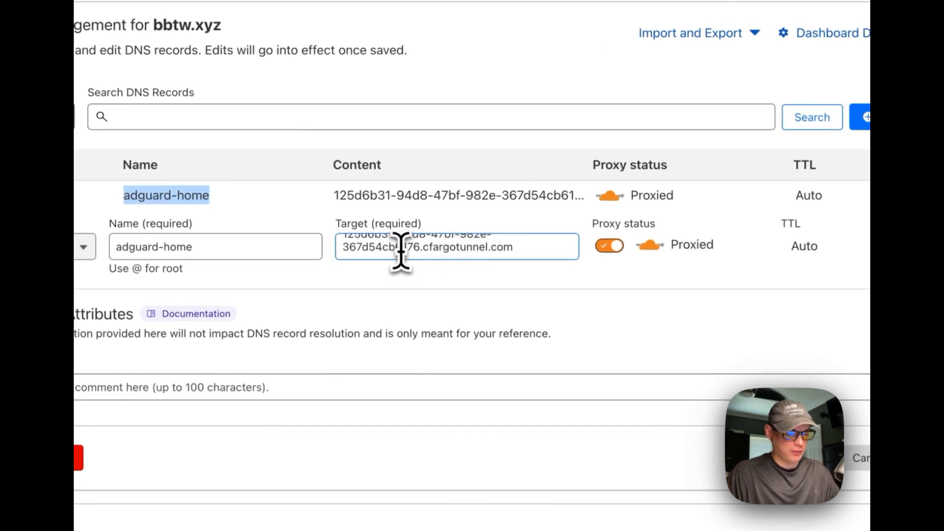
left_click_drag(349, 246, 472, 247)
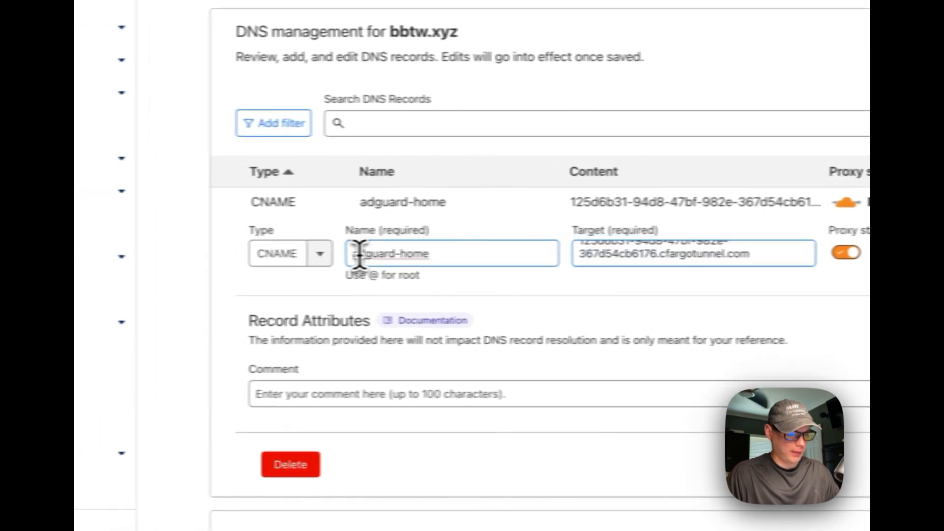
left_click_drag(294, 254, 442, 254)
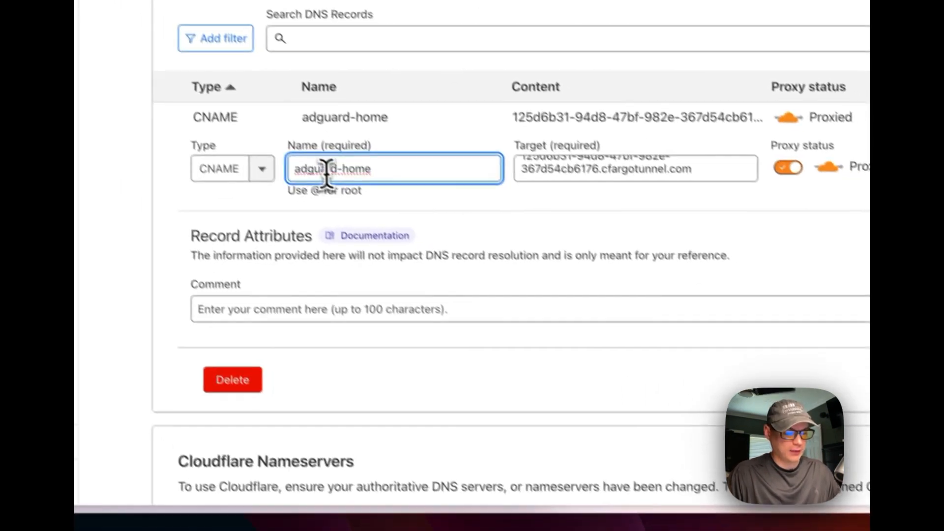
double_click(424, 256)
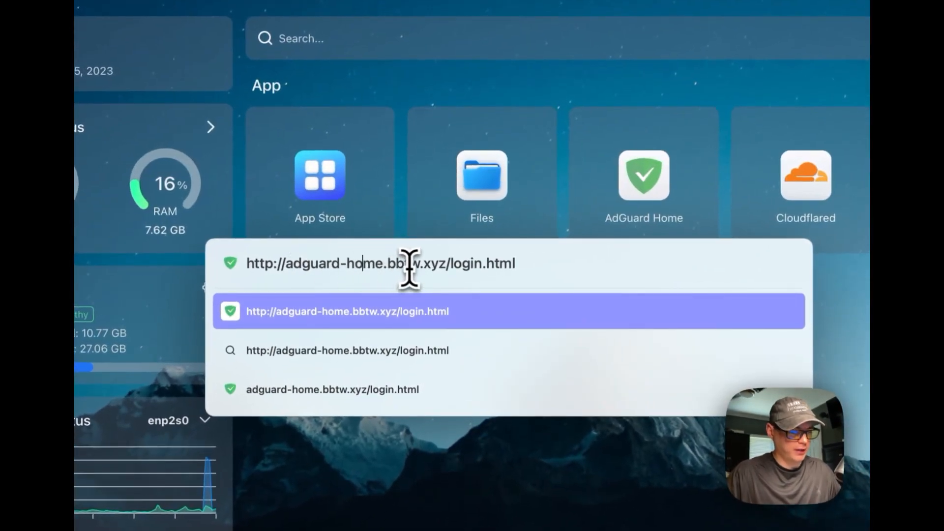
left_click_drag(447, 264, 642, 263)
key("BackSpace")
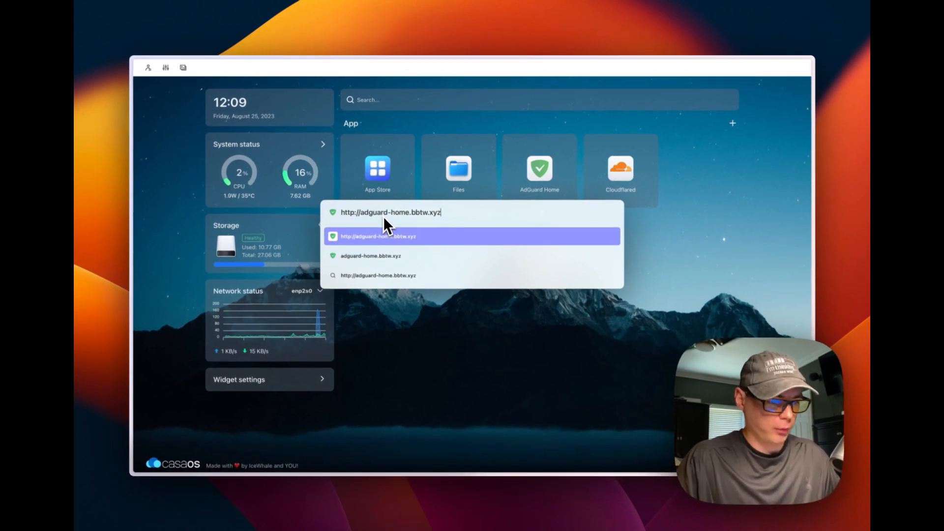
key("Return")
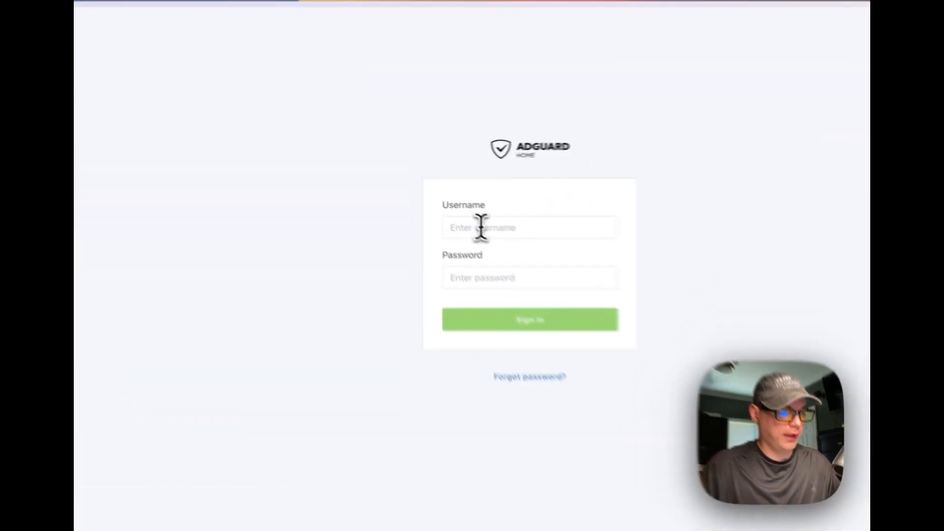
- Sign in to AdGuard Home with the admin username and password
left_click(439, 203)
left_click(427, 295)
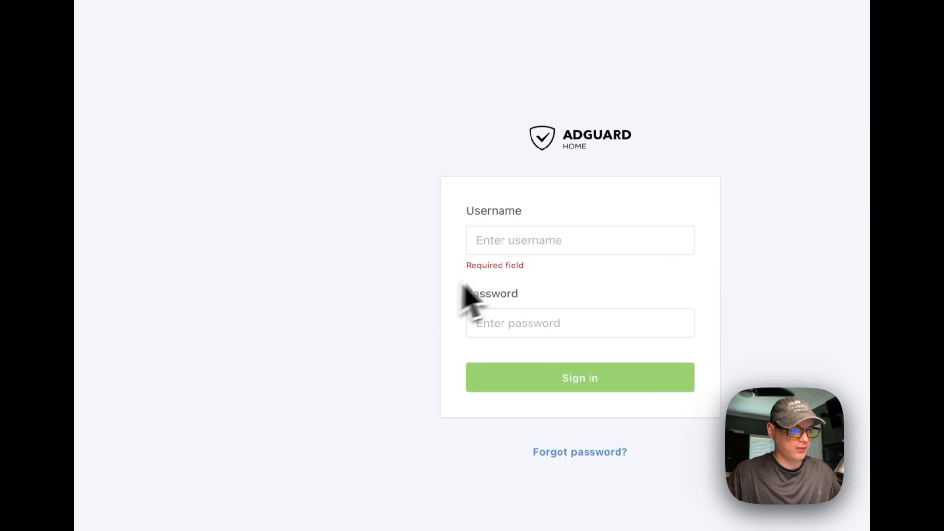
left_click(513, 243)
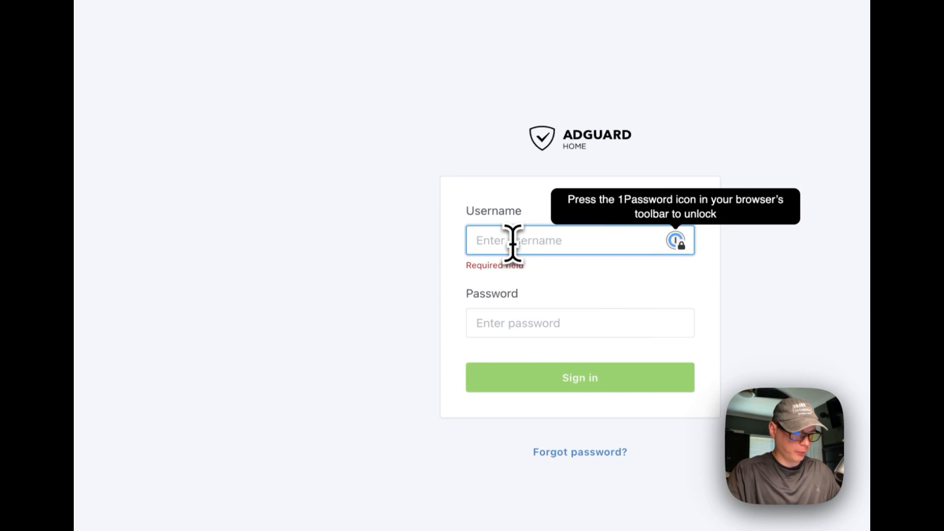
type("bigbear")
key("Tab")
type("••••")
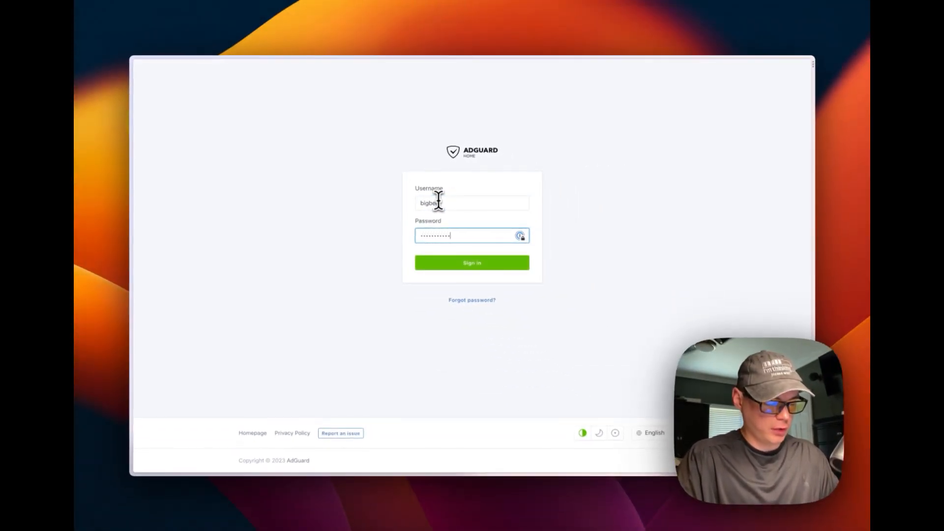
key("Return")
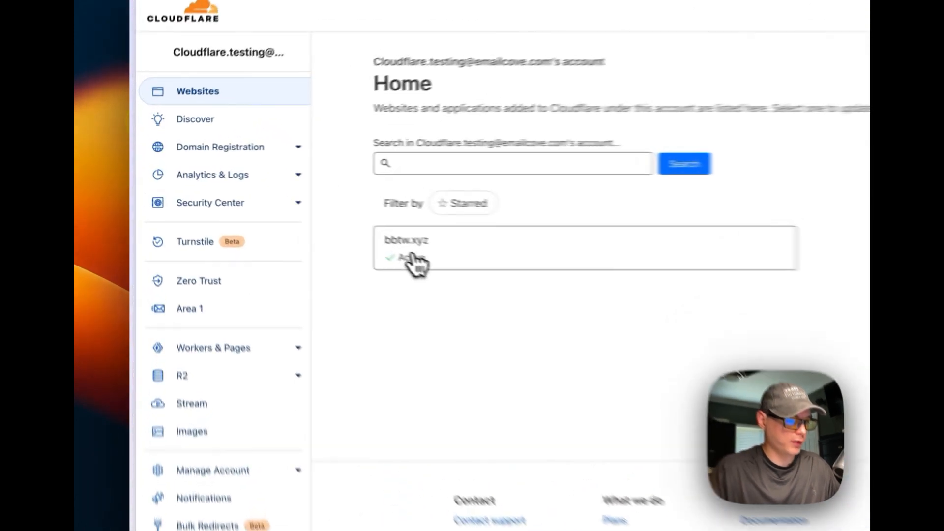
- Turn on Always Use HTTPS under SSL/TLS > Edge Certificates for bbtw.xyz
left_click(297, 216)
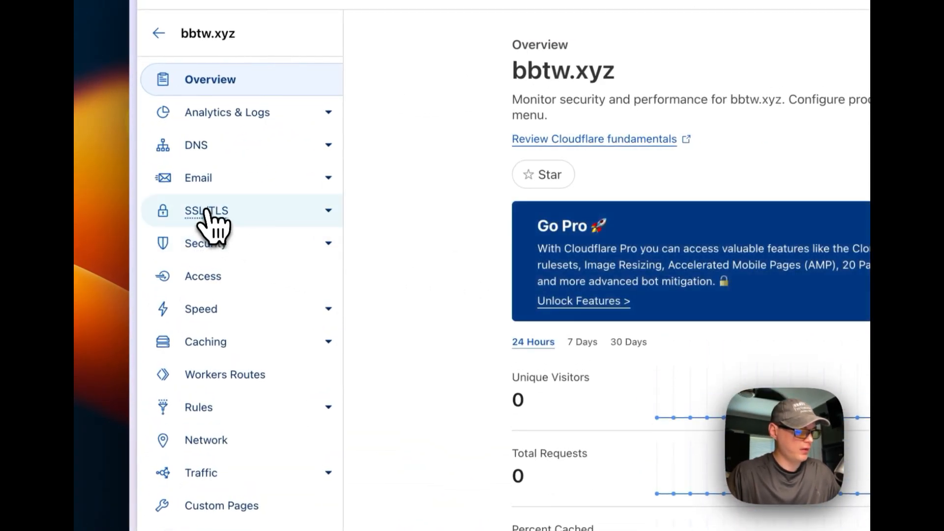
left_click(207, 212)
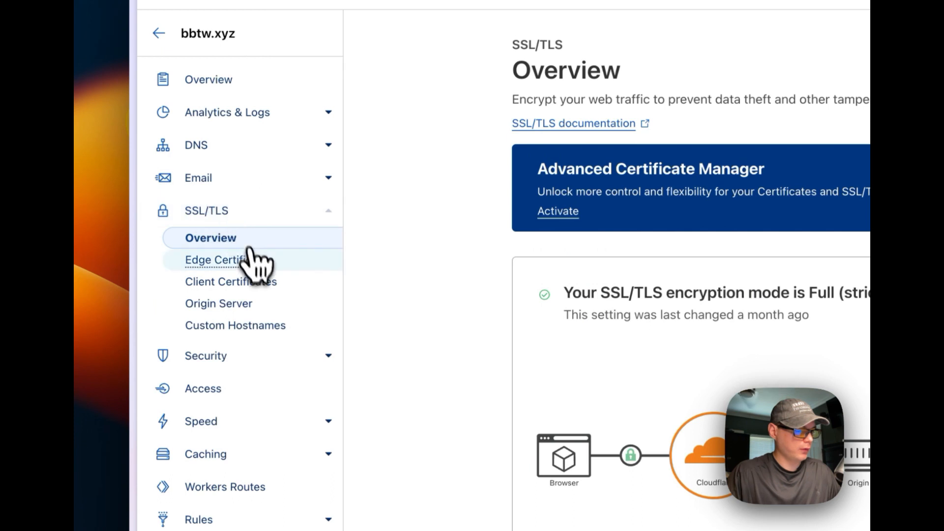
left_click(222, 266)
scroll(457, 334, "down", 3)
scroll(456, 330, "down", 5)
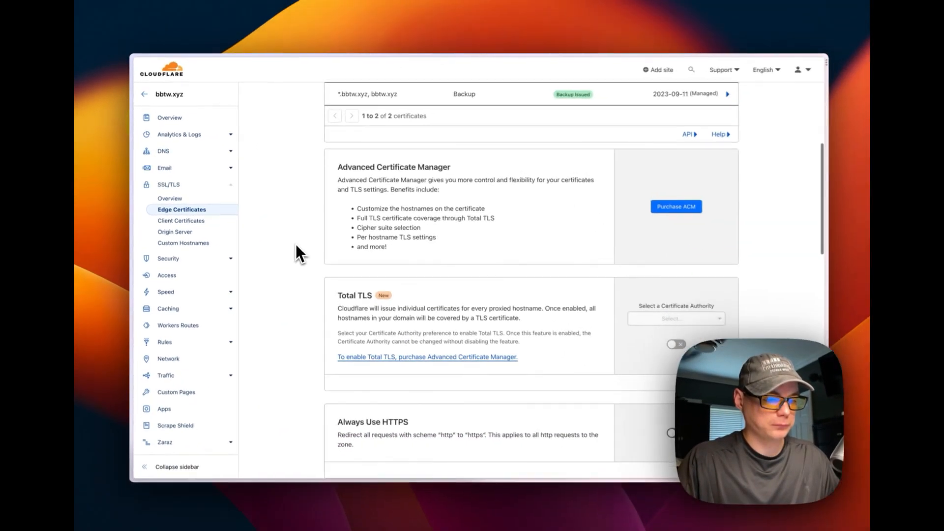
scroll(296, 245, "down", 5)
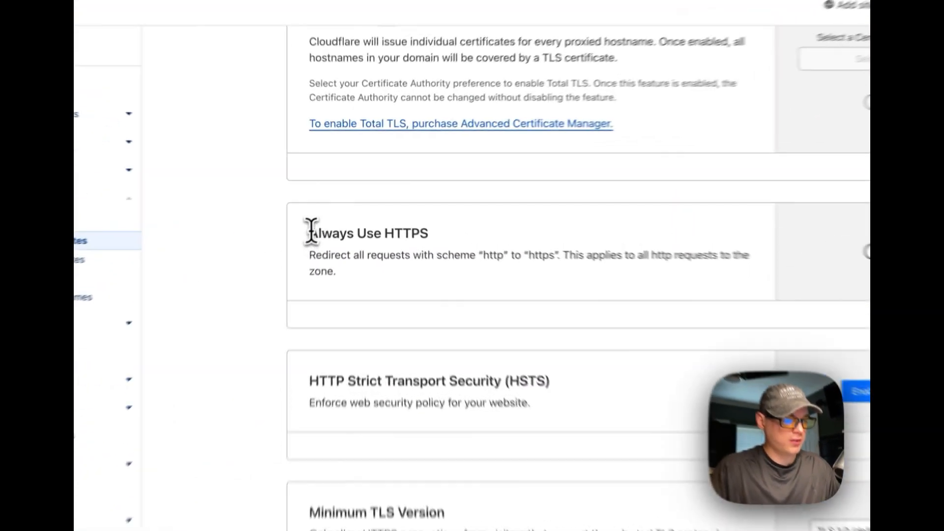
left_click_drag(334, 204, 412, 232)
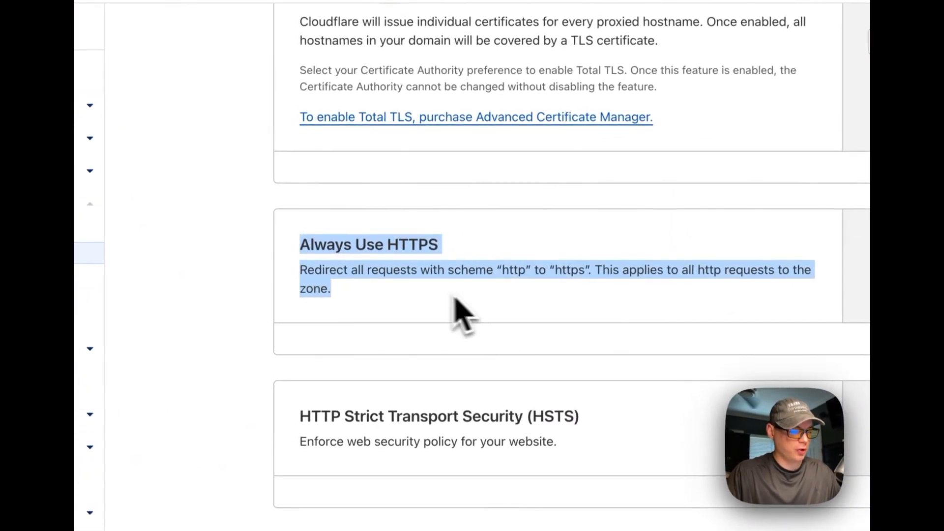
left_click(339, 278)
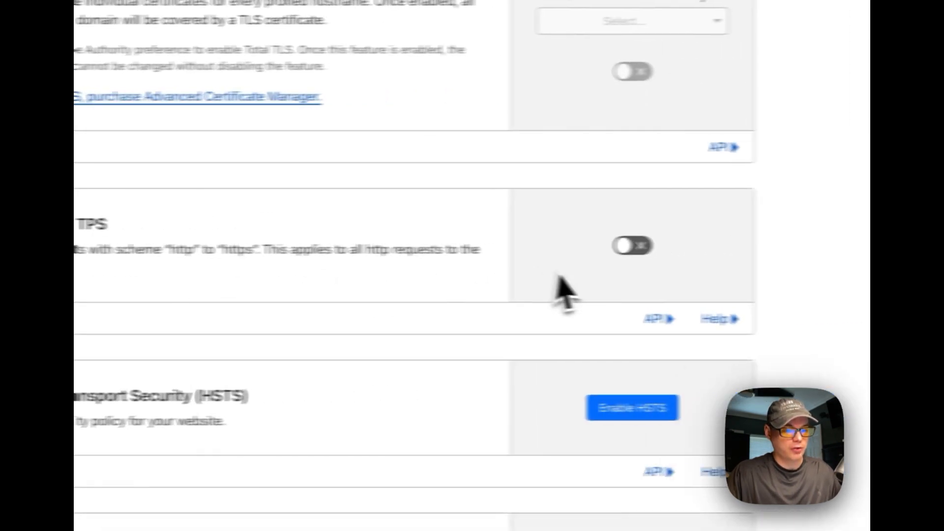
left_click(632, 246)
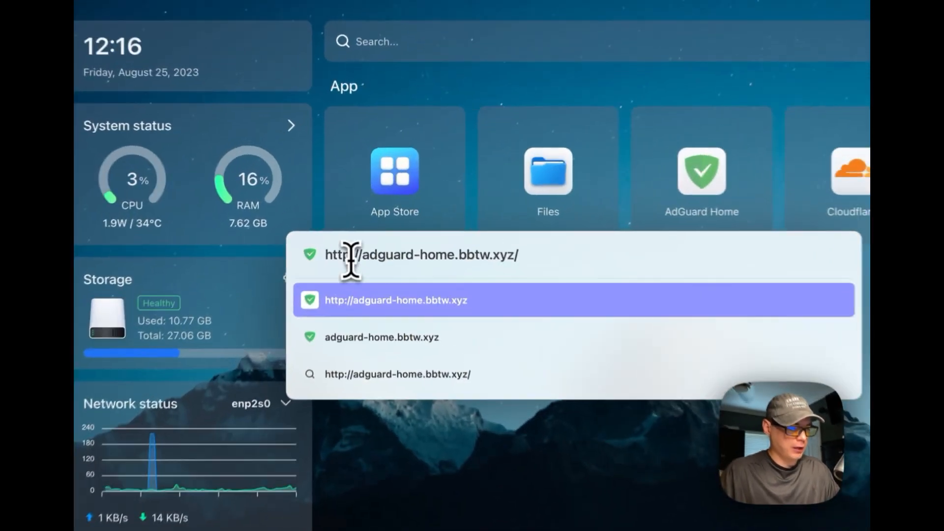
left_click_drag(325, 257, 354, 258)
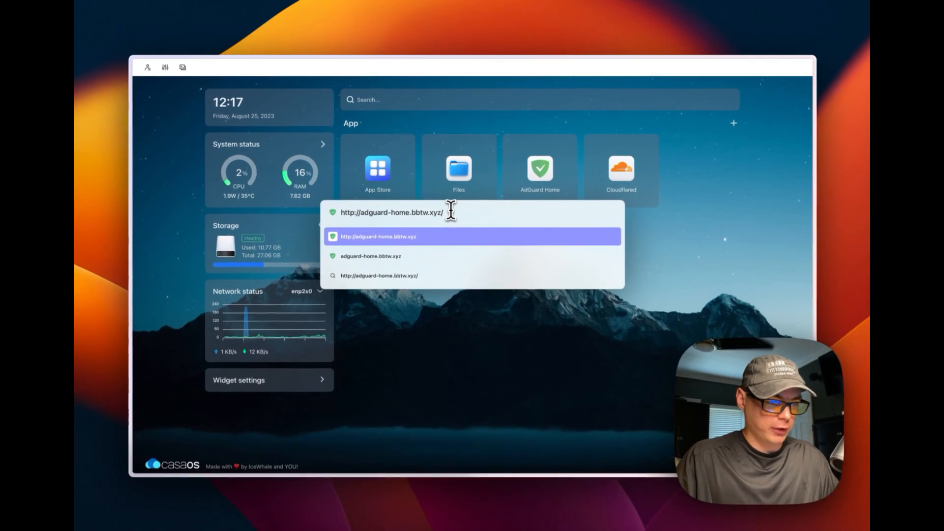
key("Return")
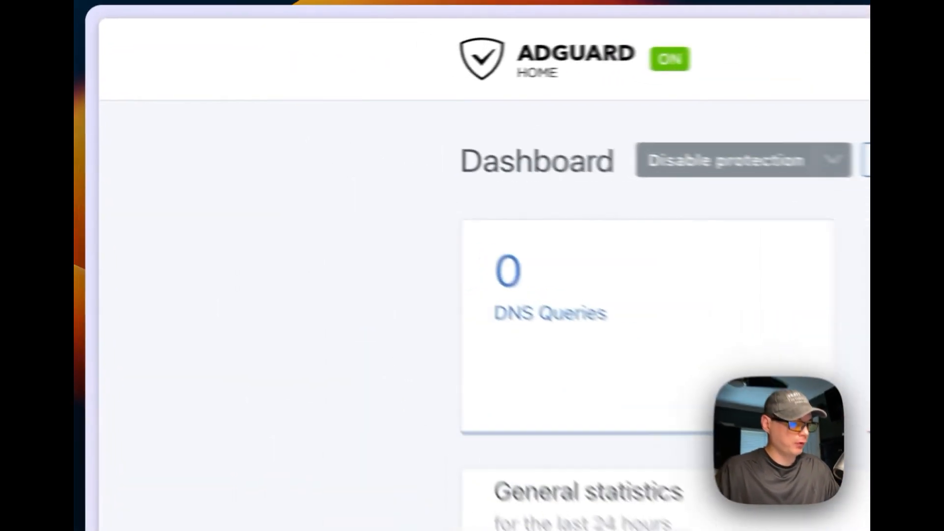
mouse_move(89, 290)
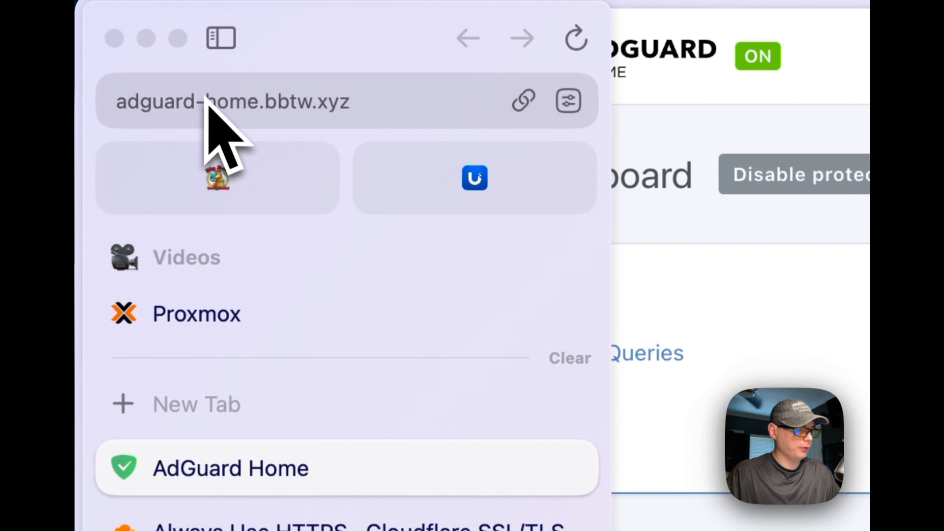
left_click(205, 99)
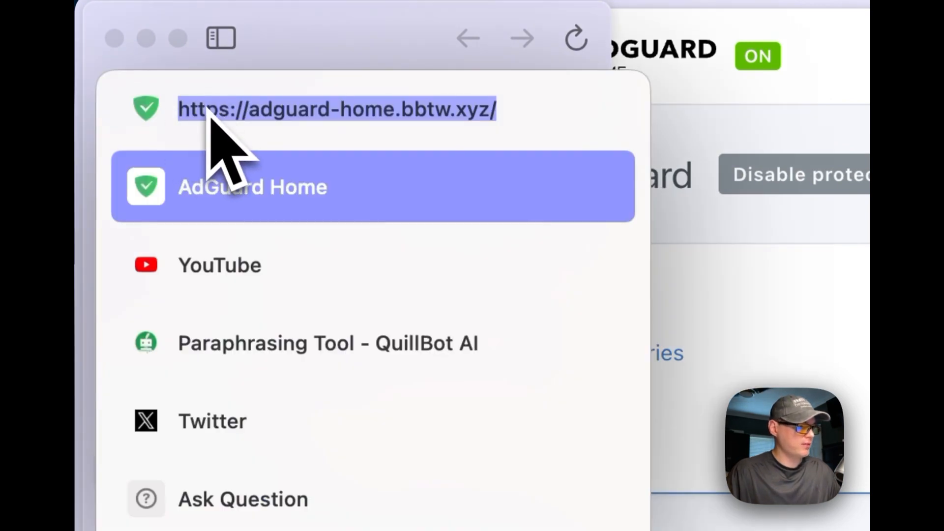